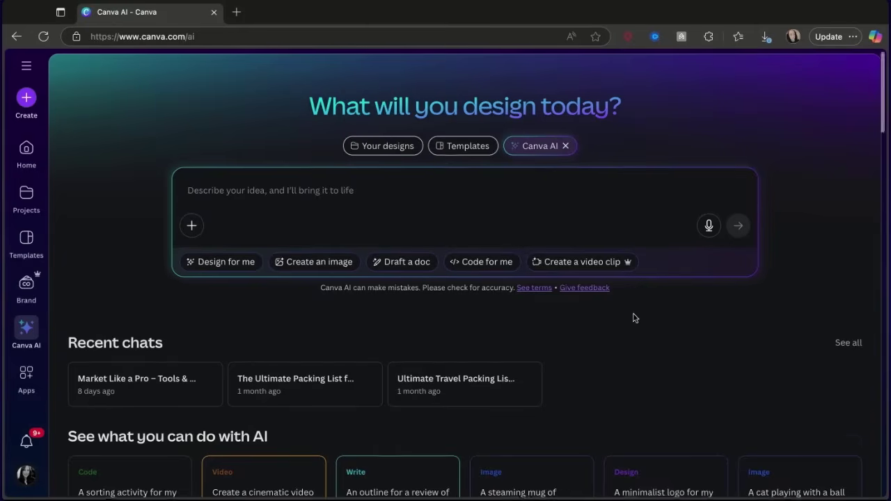
Browse the example prompts for code, video, writing, image and design on the Canva AI page.
scroll(634, 316, down, 3)
scroll(633, 317, down, 1)
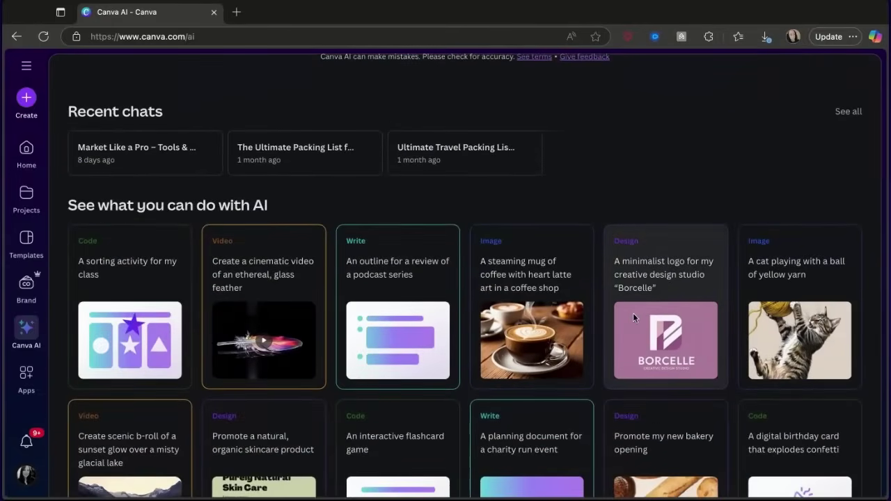
scroll(608, 335, down, 3)
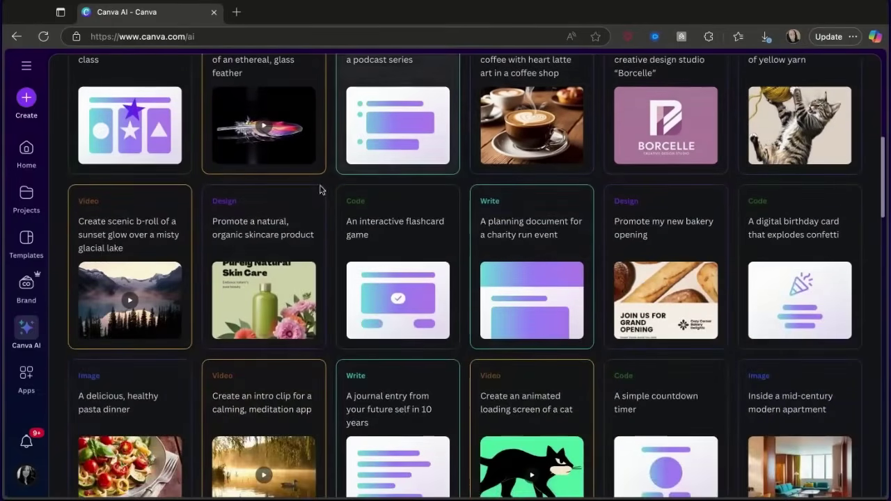
scroll(648, 171, up, 5)
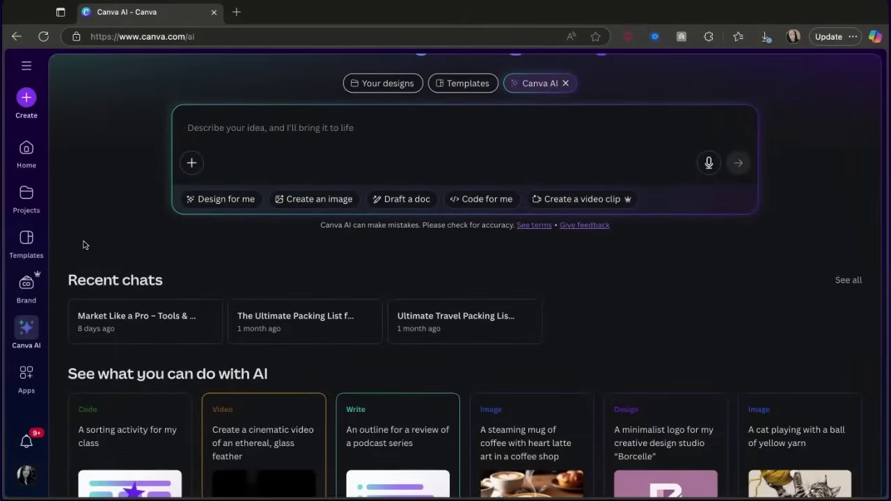
Open the Brand area and look through the saved Brand Templates.
click(25, 288)
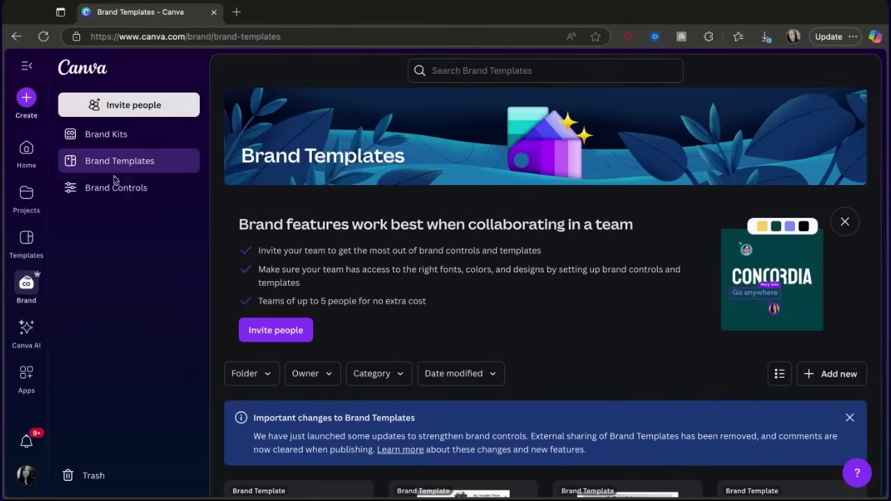
scroll(416, 297, down, 2)
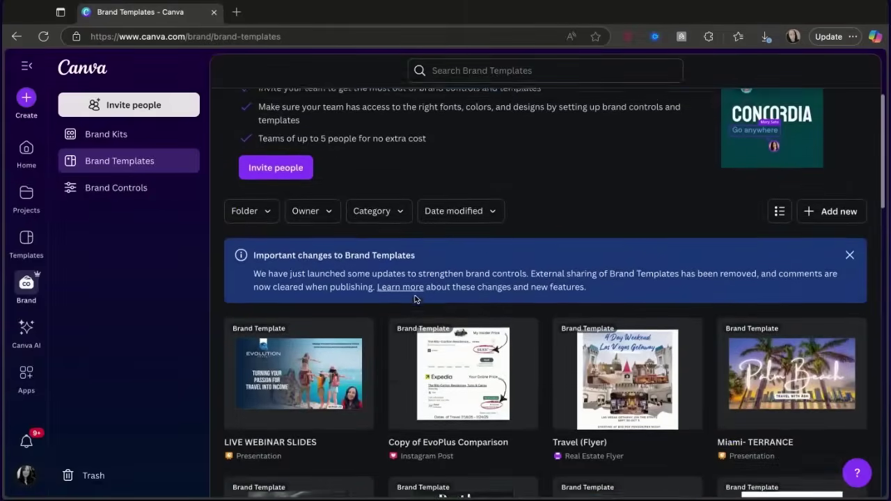
scroll(415, 298, up, 2)
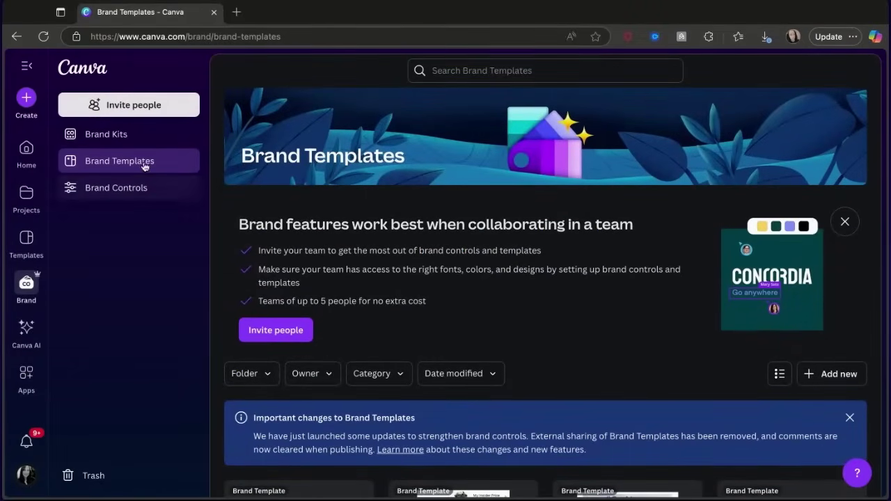
Go to the Brand Kits and open the existing Brand Kit.
click(130, 137)
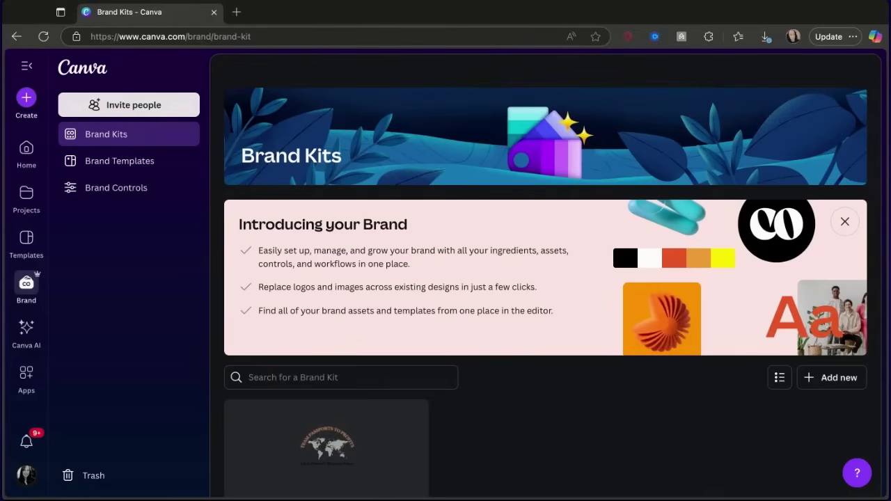
scroll(584, 251, down, 1)
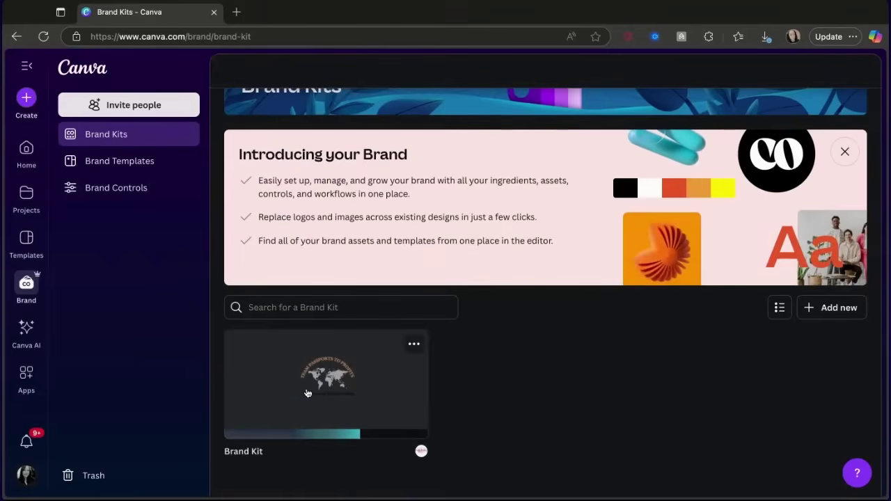
click(314, 388)
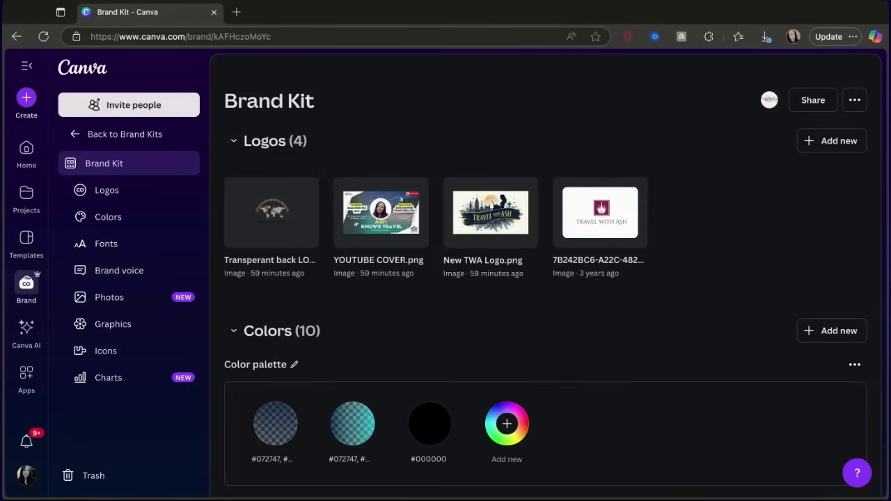
Review the Brand Kit's color palettes, fonts, brand voice, photos, graphics, icons and charts sections, and return to its logos.
scroll(396, 308, down, 6)
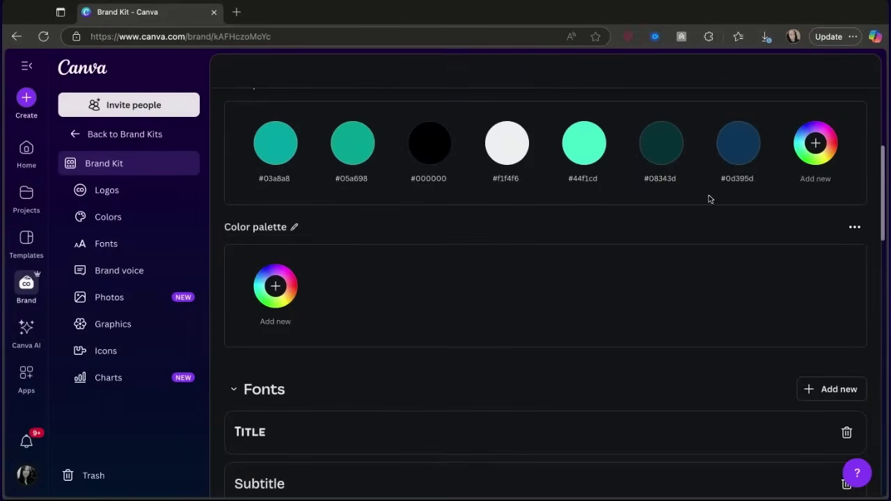
scroll(328, 229, down, 3)
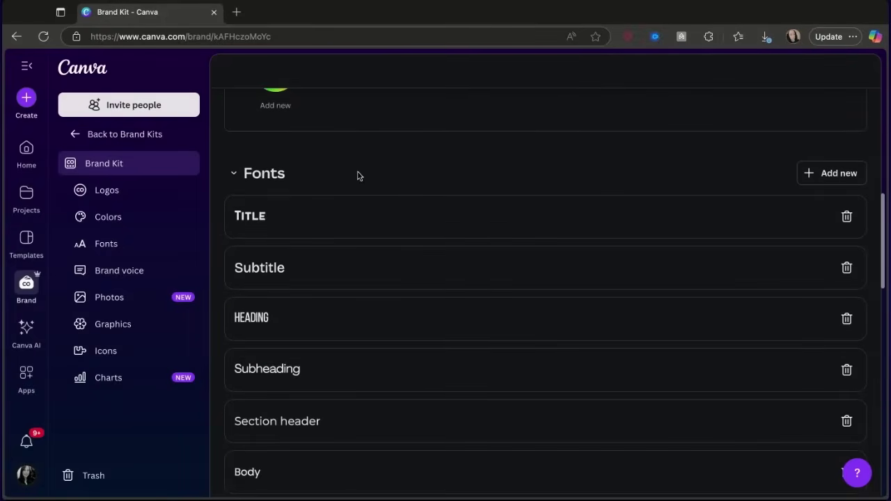
scroll(416, 459, down, 2)
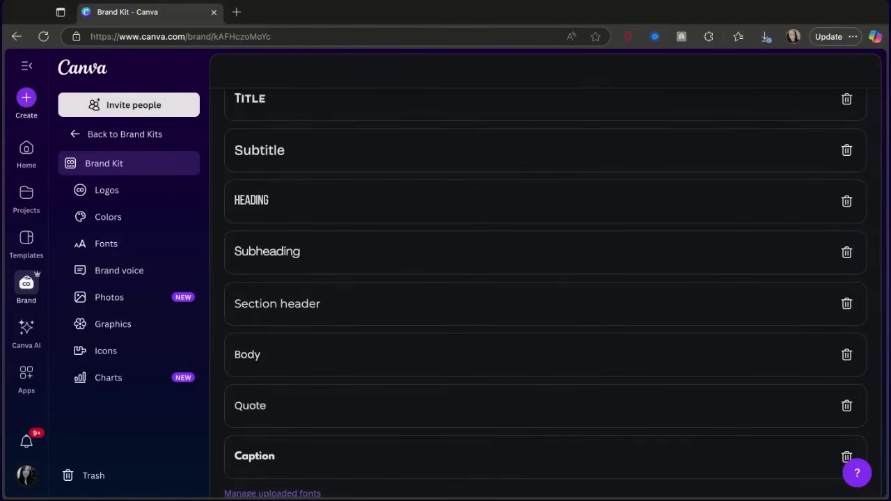
scroll(460, 115, up, 2)
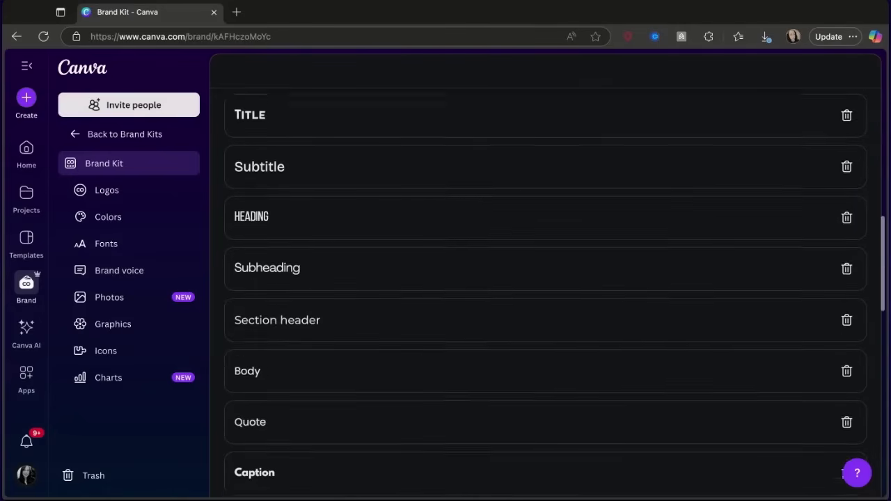
scroll(460, 114, down, 1)
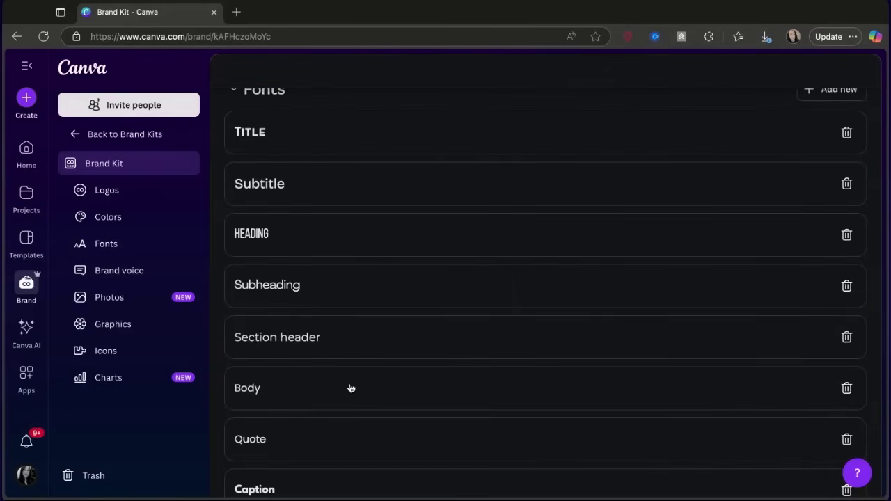
scroll(353, 386, down, 2)
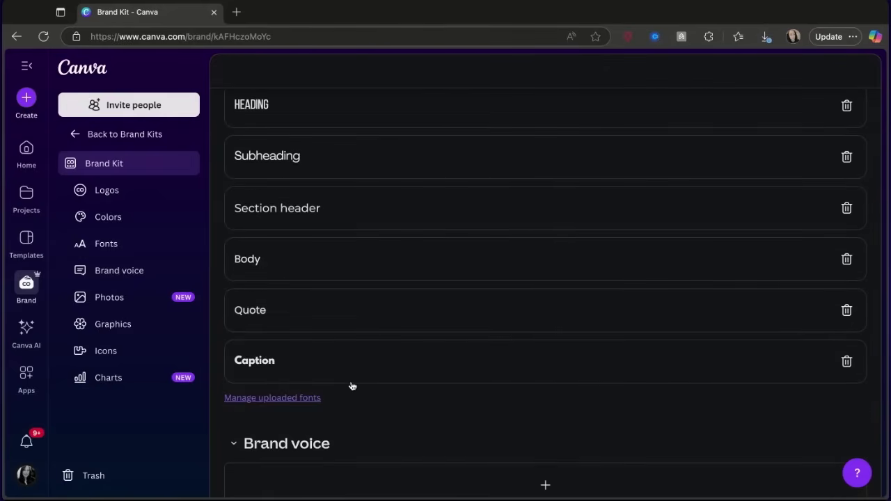
scroll(352, 385, down, 3)
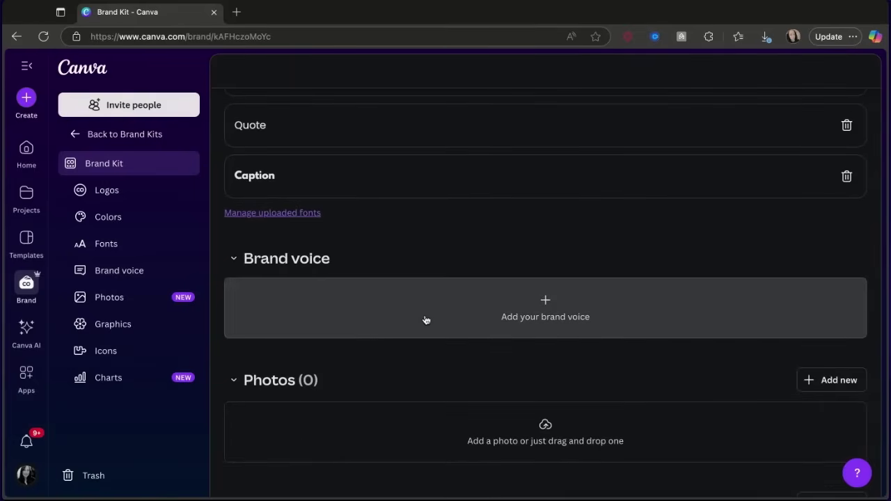
scroll(495, 382, down, 2)
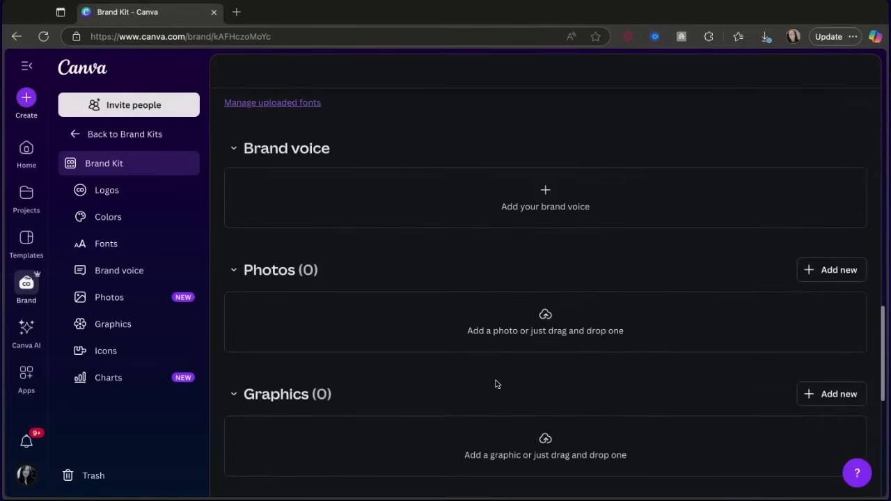
scroll(496, 382, down, 1)
scroll(495, 381, down, 2)
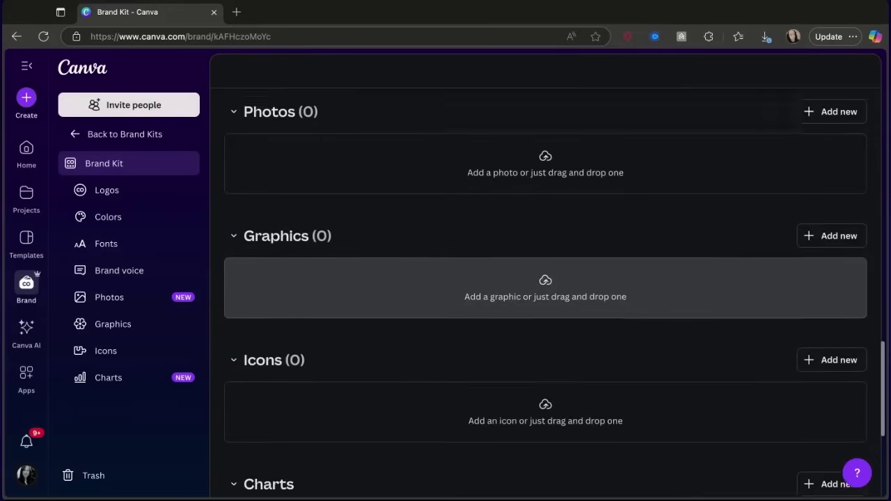
scroll(545, 292, down, 4)
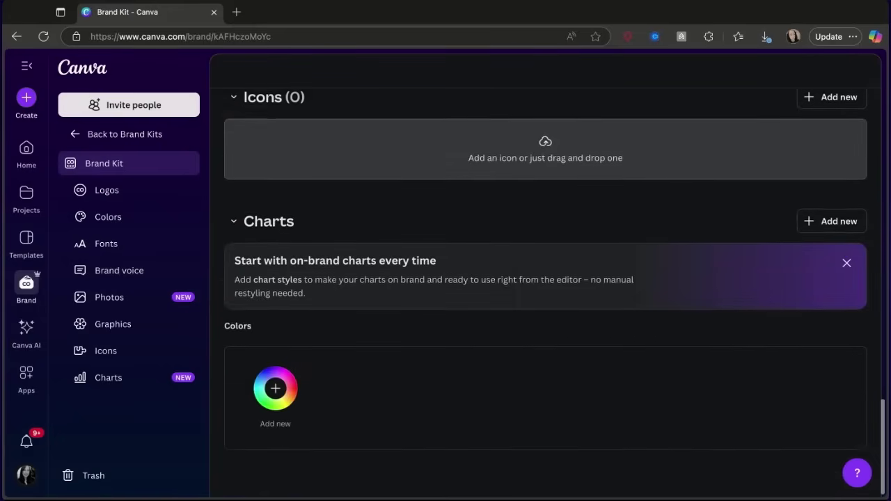
scroll(545, 292, up, 15)
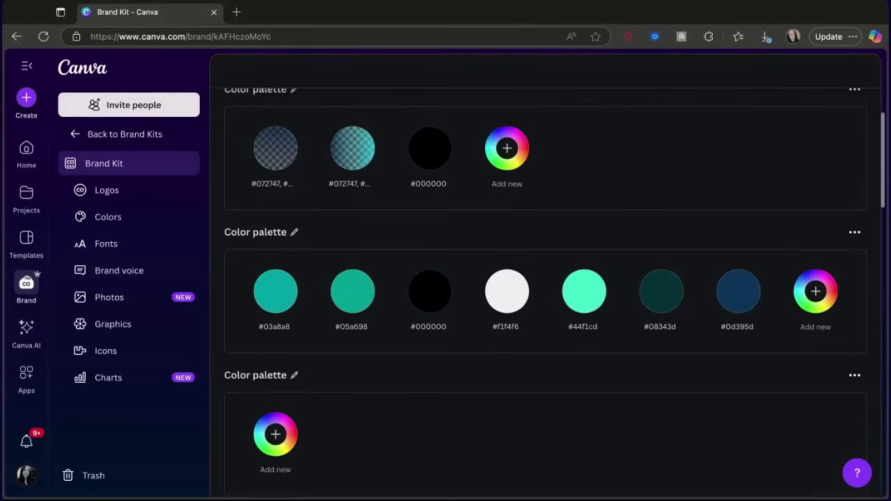
scroll(470, 292, up, 4)
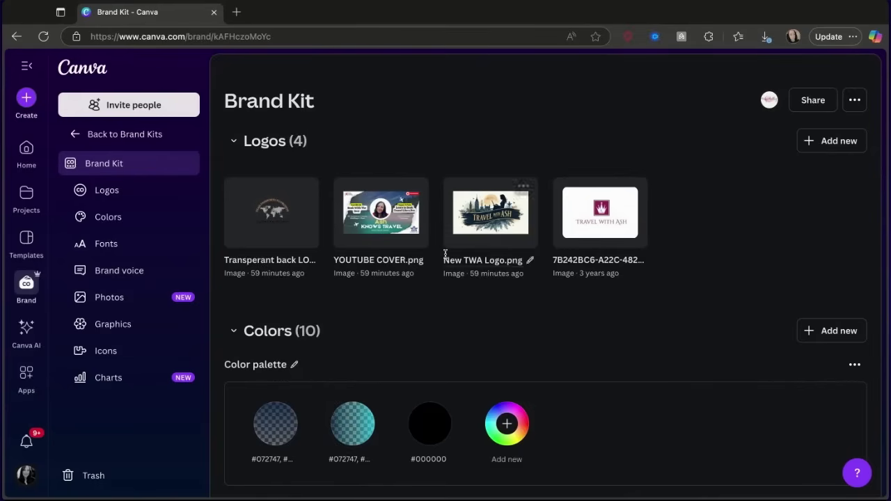
Go to the home page and open the recent Green Modern Travel Facebook Post design.
click(23, 148)
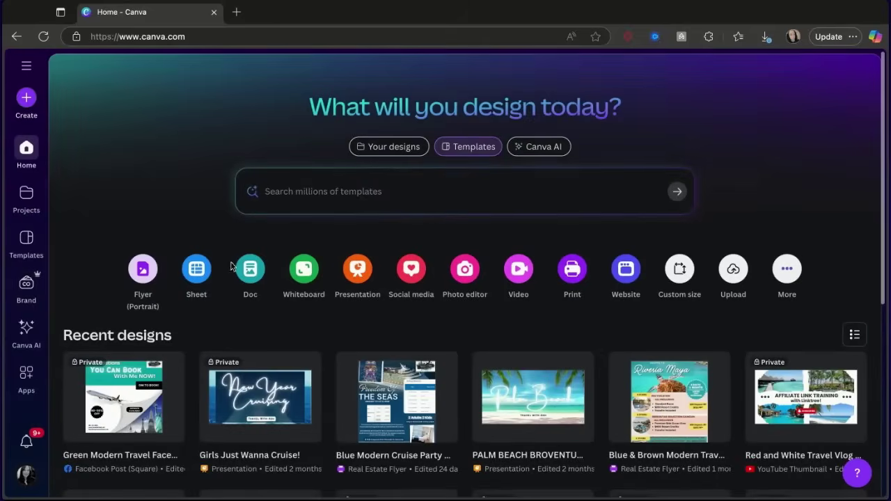
scroll(284, 328, down, 2)
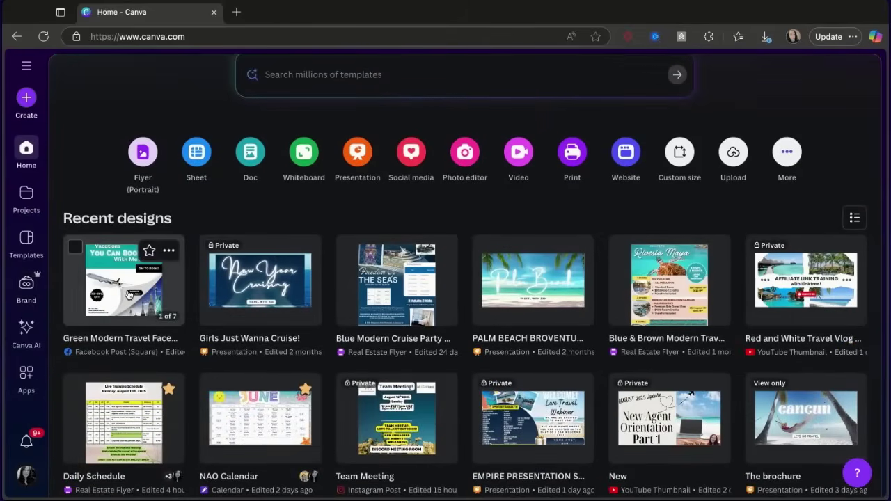
click(128, 296)
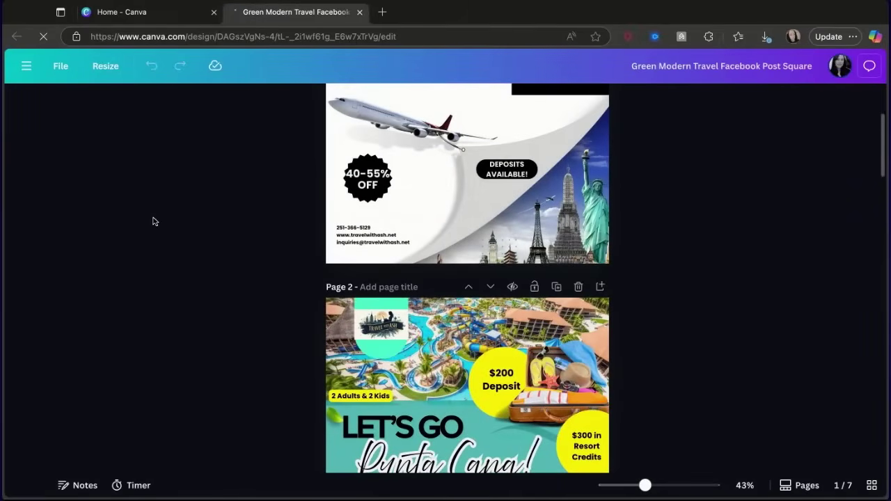
Open the design's resize options and look through the suggested sizes, categories and Magic Switch choices.
click(109, 67)
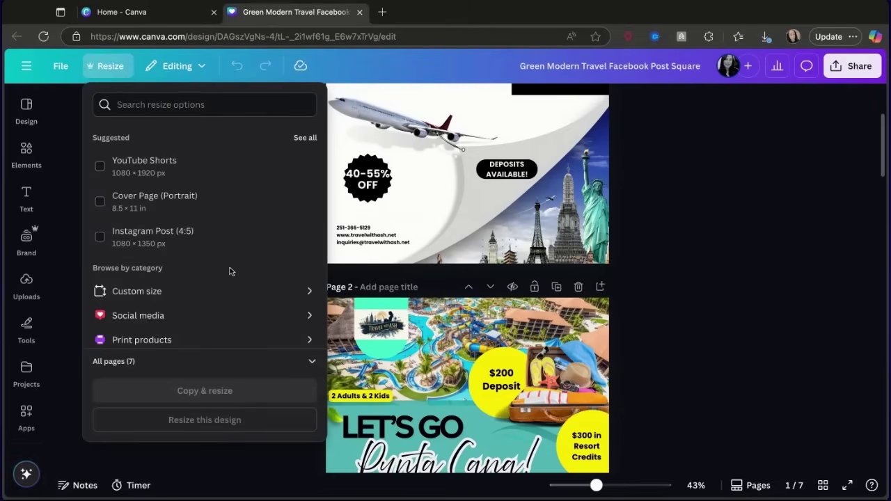
scroll(228, 267, down, 3)
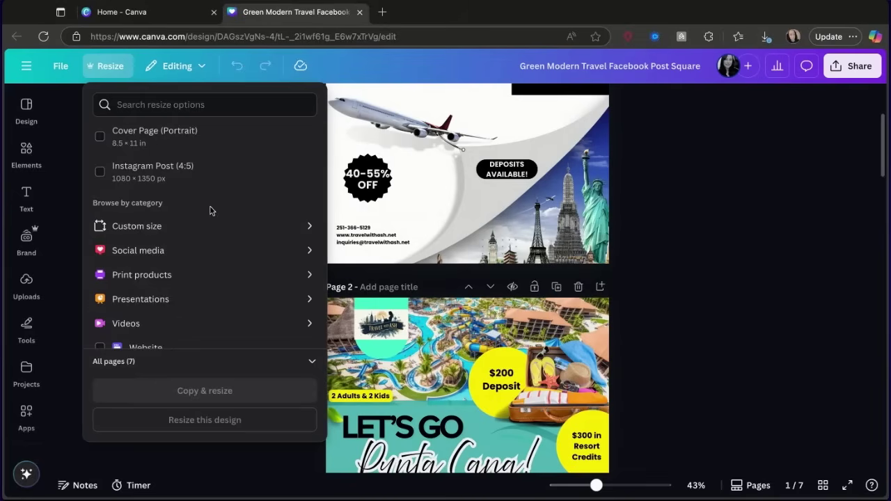
scroll(202, 325, up, 3)
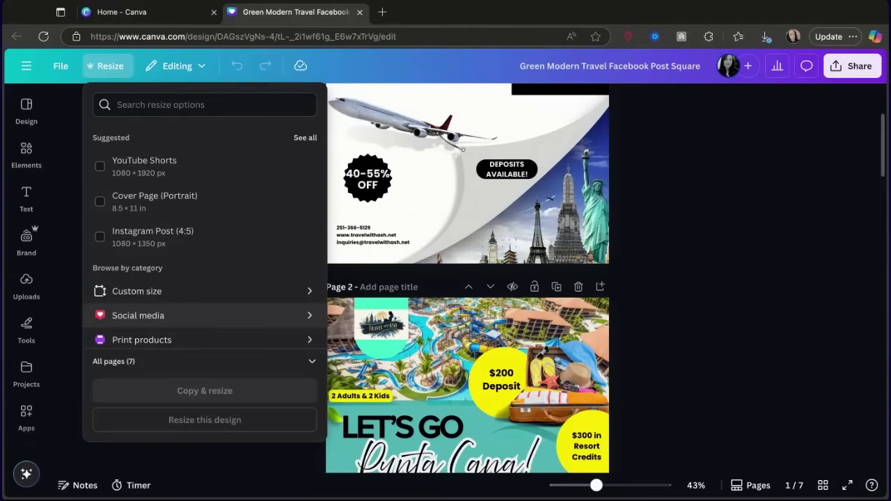
scroll(205, 279, down, 5)
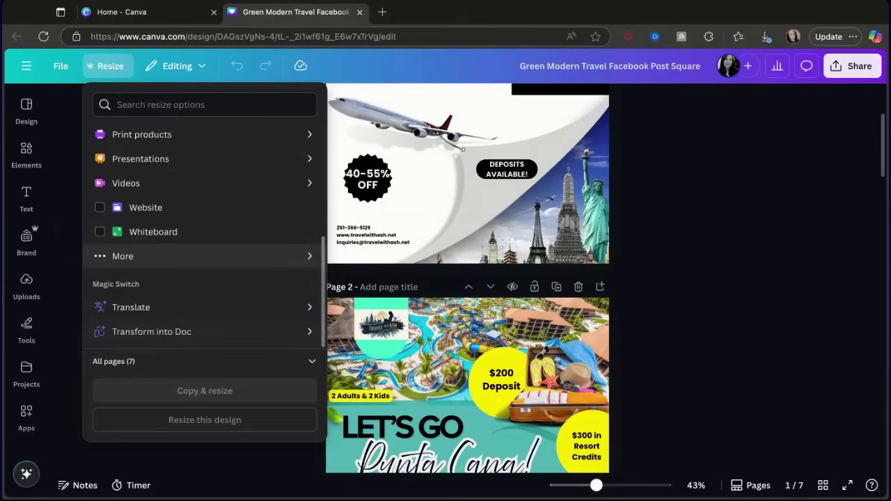
scroll(201, 182, up, 5)
Search the resize options for "instag", clear the search and close the options without resizing.
click(196, 106)
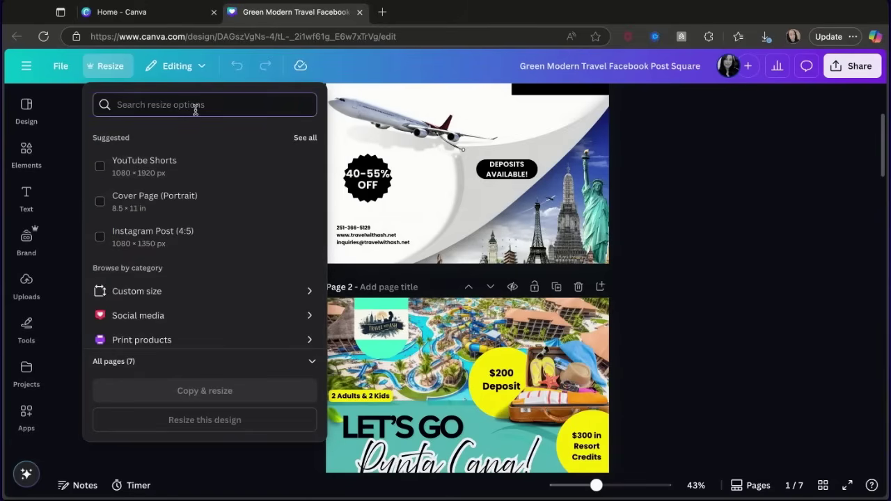
text(instag)
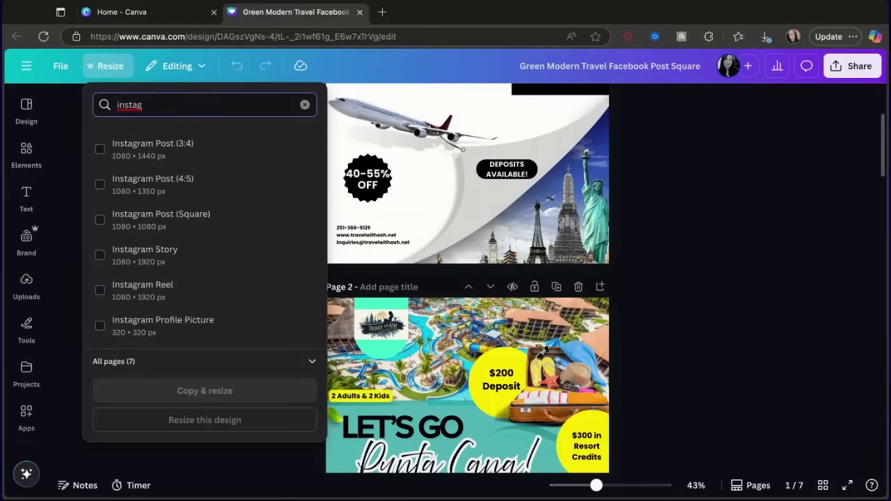
click(305, 104)
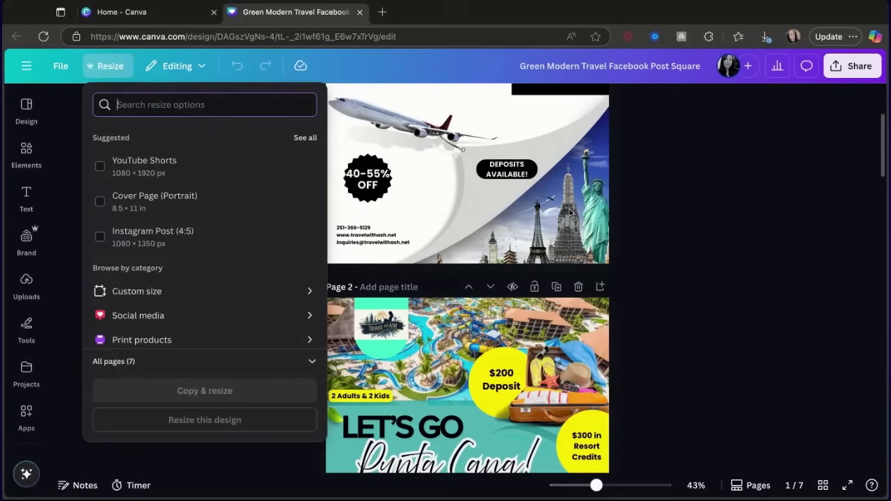
click(557, 226)
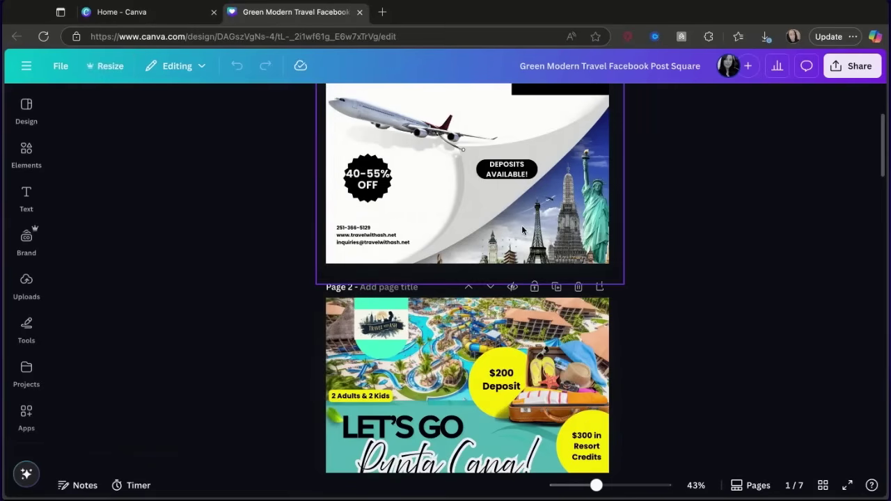
Select the water park resort photo at the top of page 2.
scroll(529, 229, up, 3)
scroll(473, 292, down, 4)
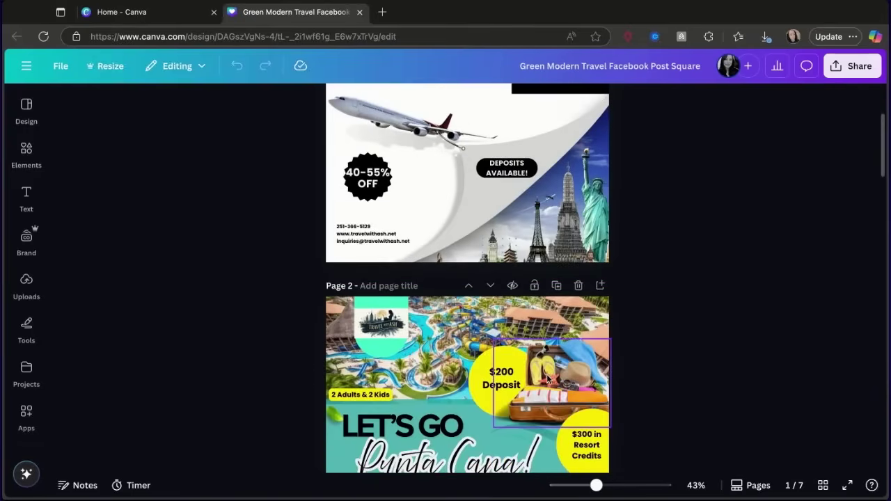
click(434, 301)
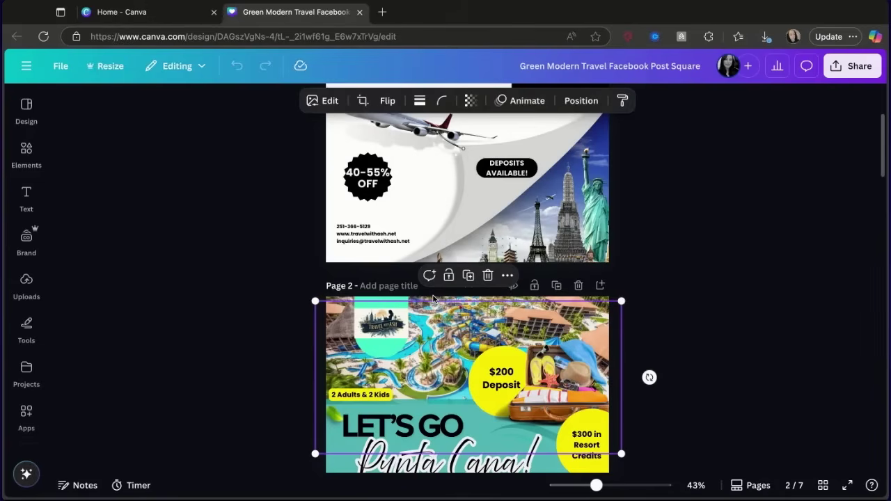
click(433, 301)
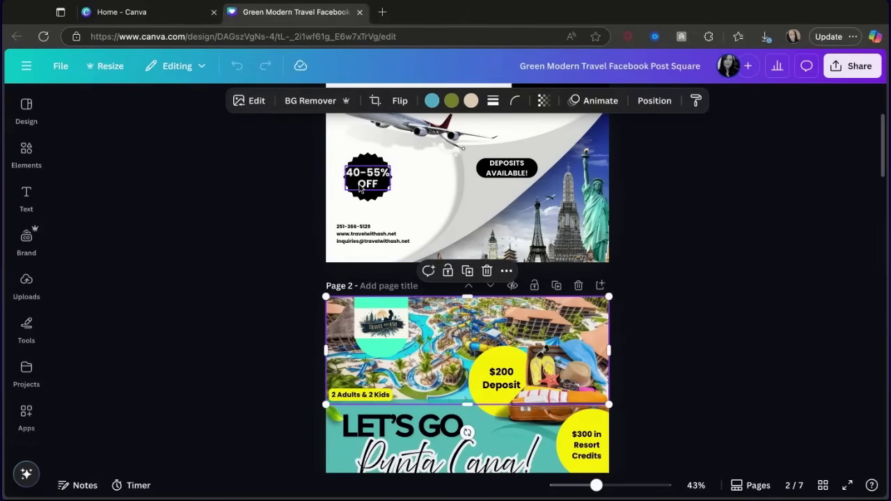
Open the image editing options for the water park resort photo and look through the Magic Studio tools.
click(248, 100)
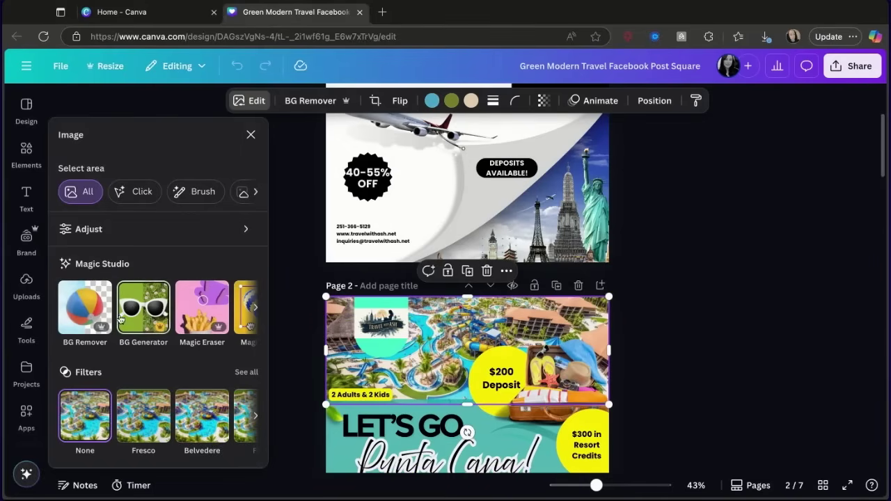
scroll(192, 324, right, 1)
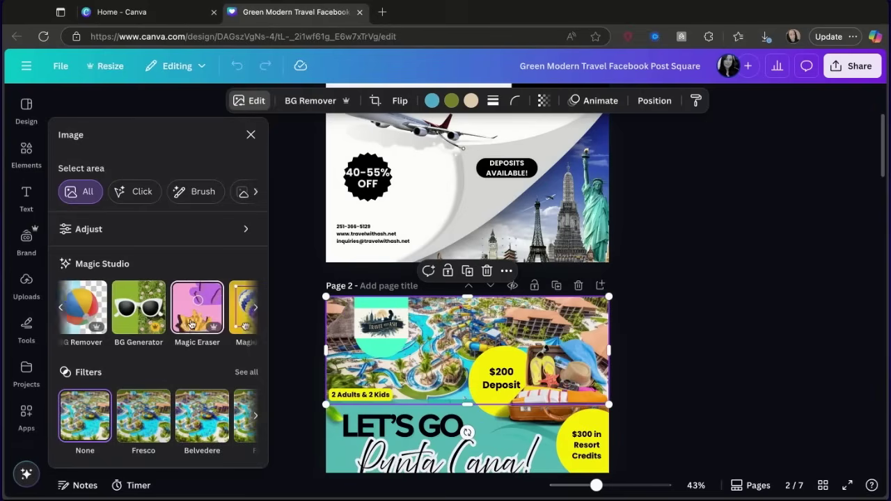
scroll(192, 324, right, 1)
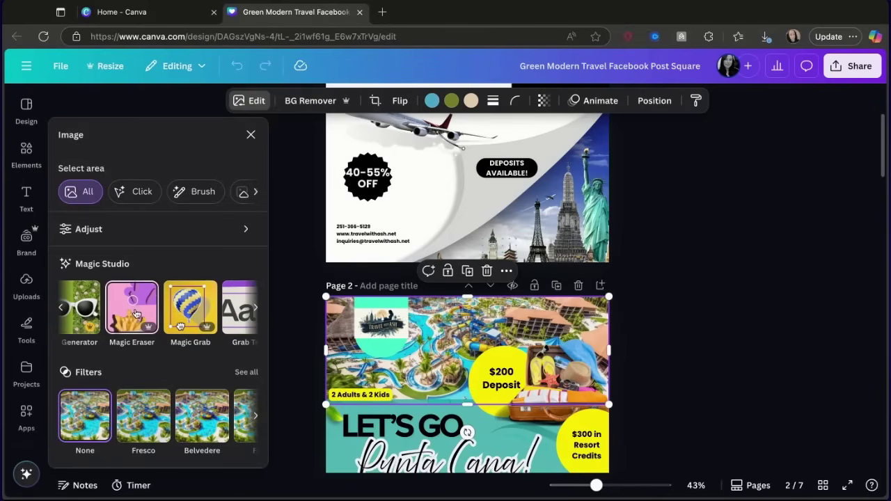
scroll(206, 317, right, 2)
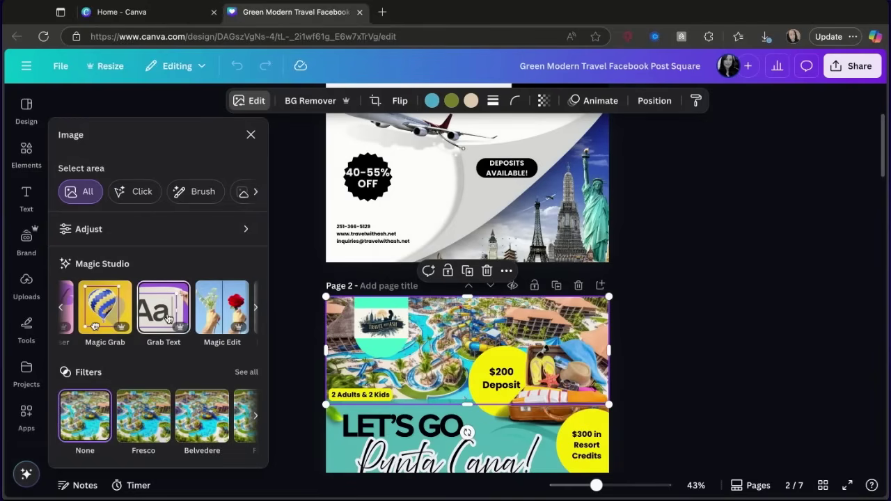
scroll(220, 327, right, 1)
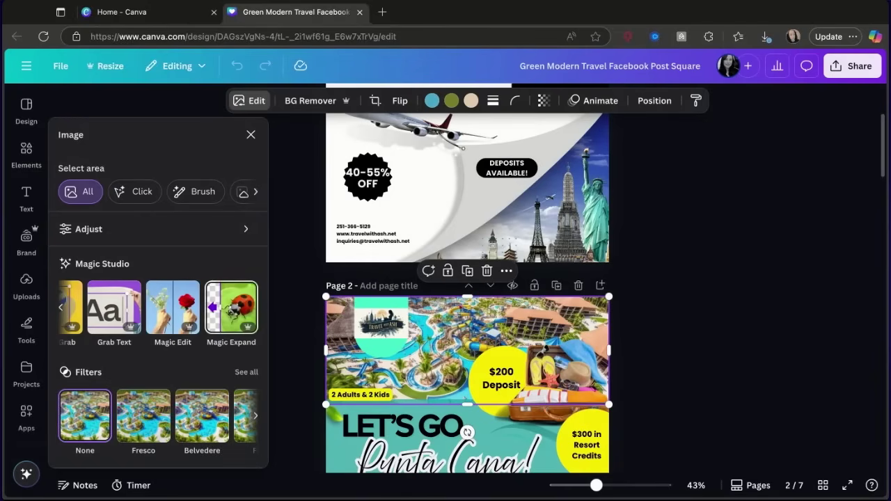
Look through the filters, effects and apps available for the water park resort photo and close the image options.
scroll(230, 311, down, 5)
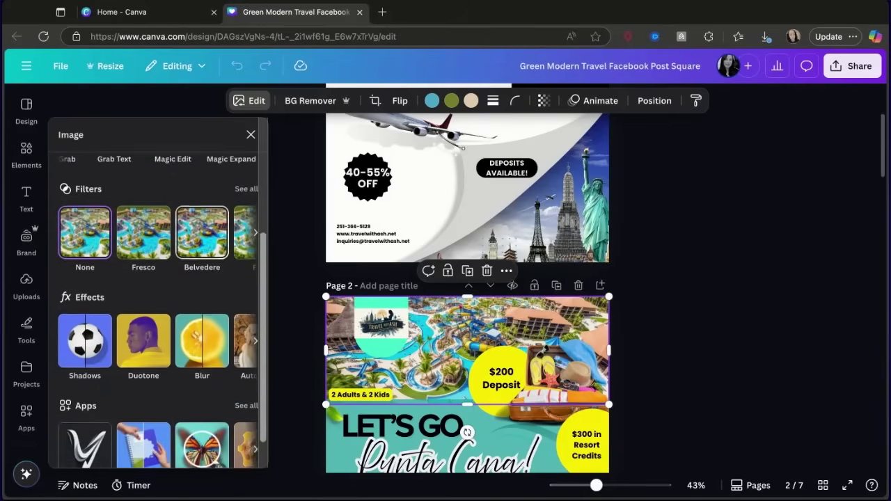
scroll(202, 292, down, 1)
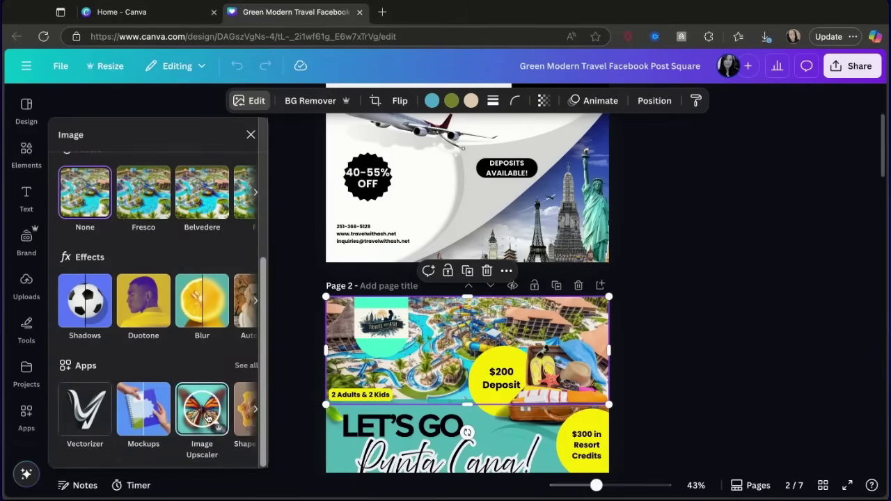
scroll(207, 416, right, 3)
scroll(207, 416, right, 2)
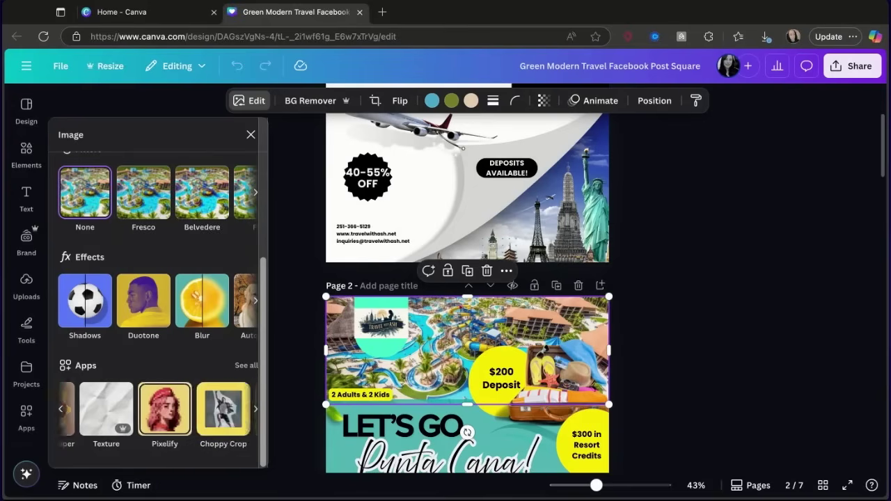
scroll(128, 424, up, 1)
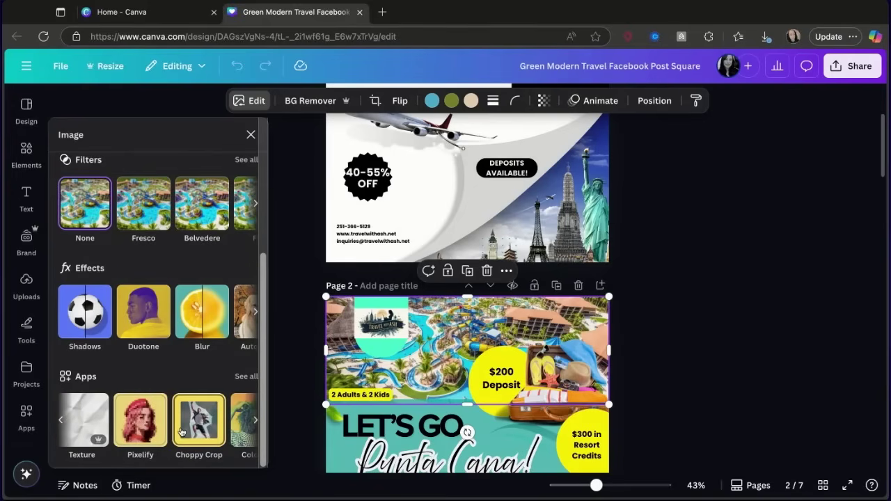
scroll(181, 432, up, 5)
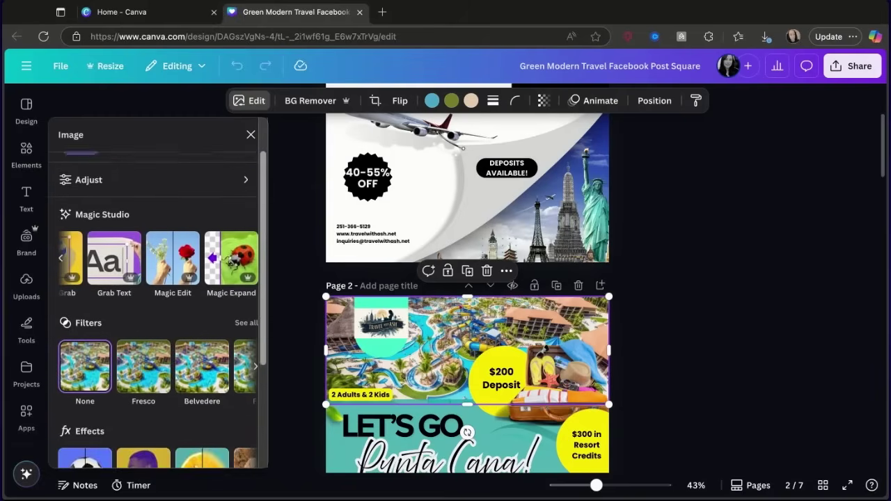
scroll(206, 362, up, 1)
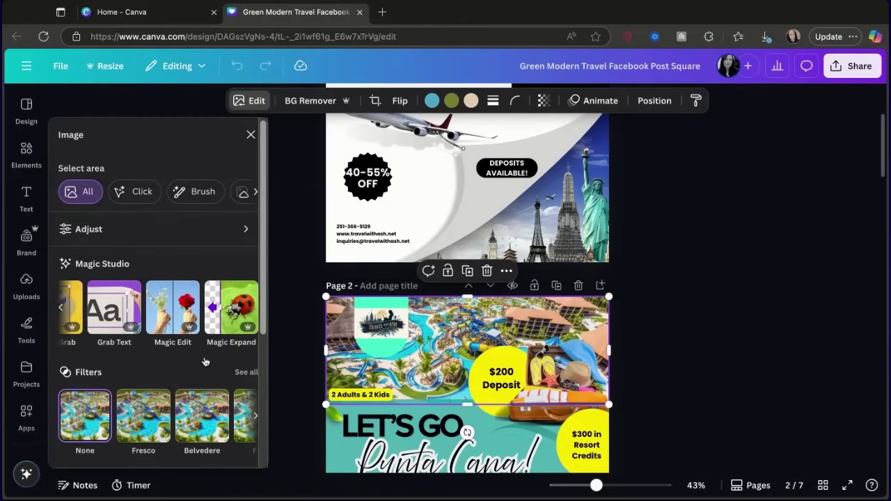
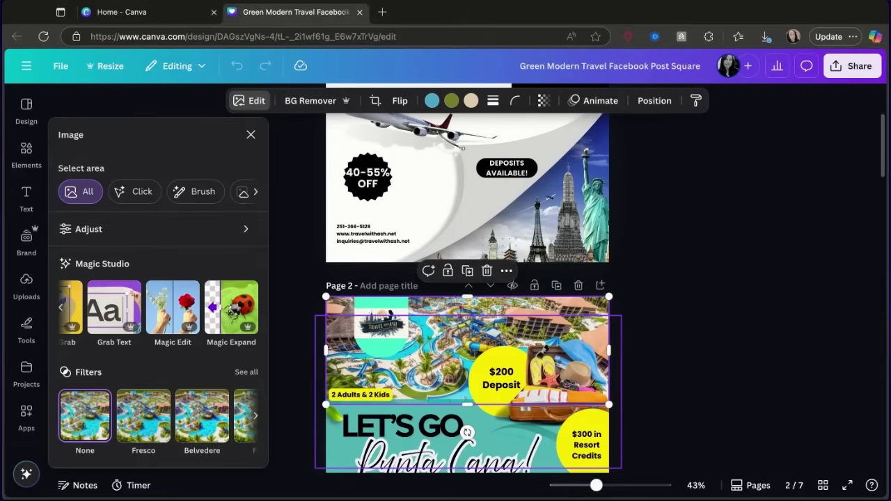
click(251, 134)
Select the "You Can Book" heading on page 1 and look through its text effect styles and shapes.
scroll(518, 250, up, 3)
scroll(518, 250, down, 1)
scroll(518, 251, up, 1)
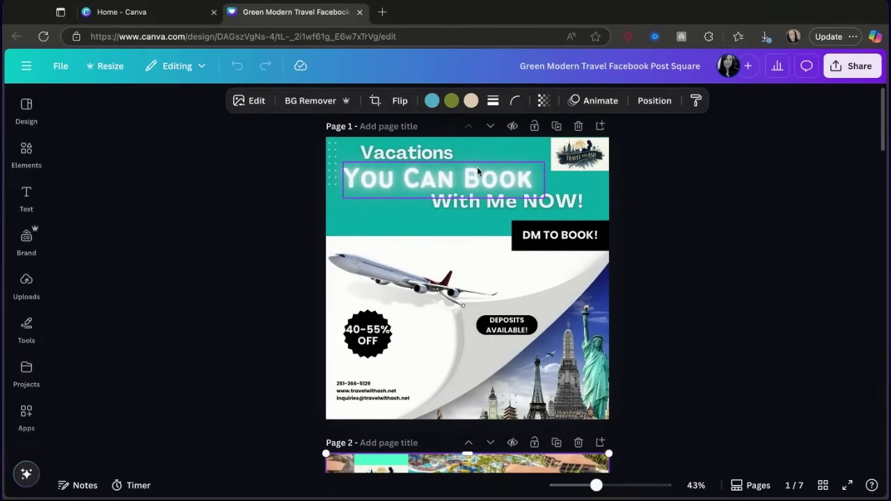
scroll(500, 243, down, 5)
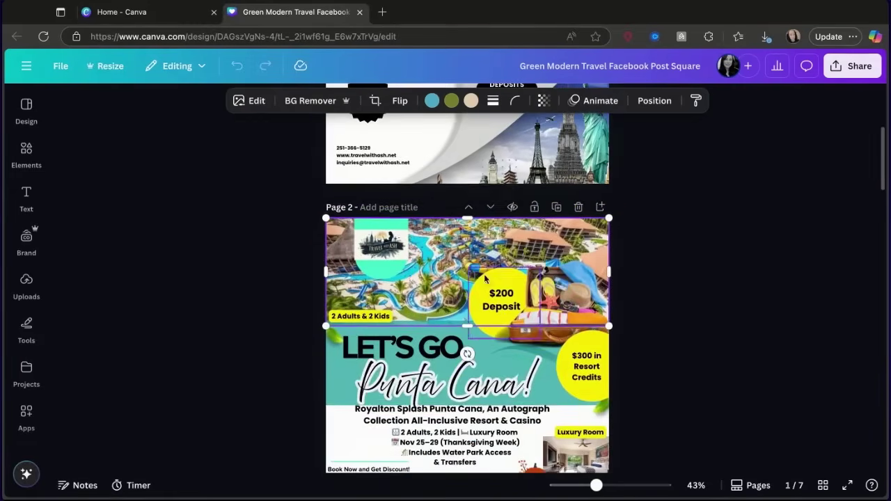
scroll(505, 381, up, 5)
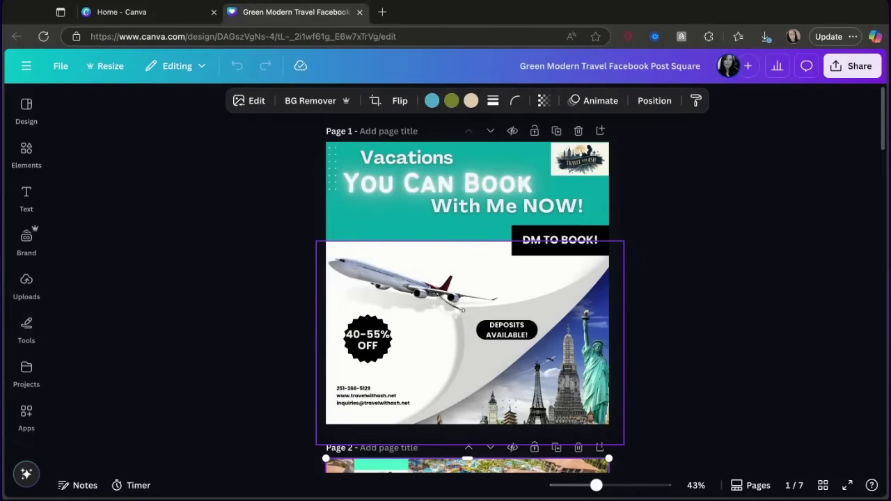
click(449, 180)
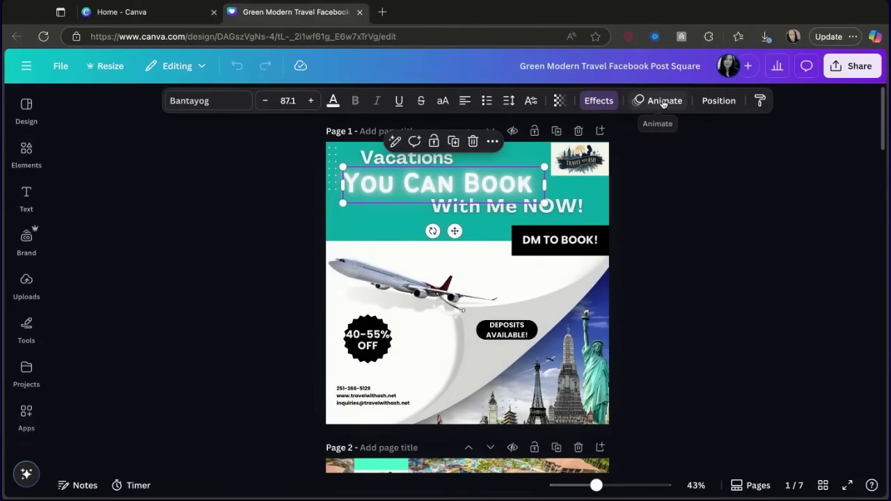
click(595, 102)
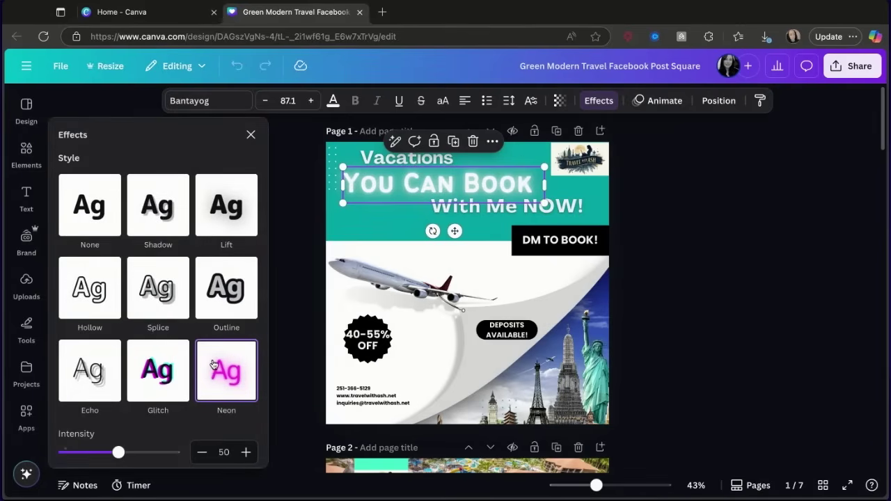
scroll(224, 375, down, 3)
scroll(225, 374, down, 1)
scroll(224, 371, up, 2)
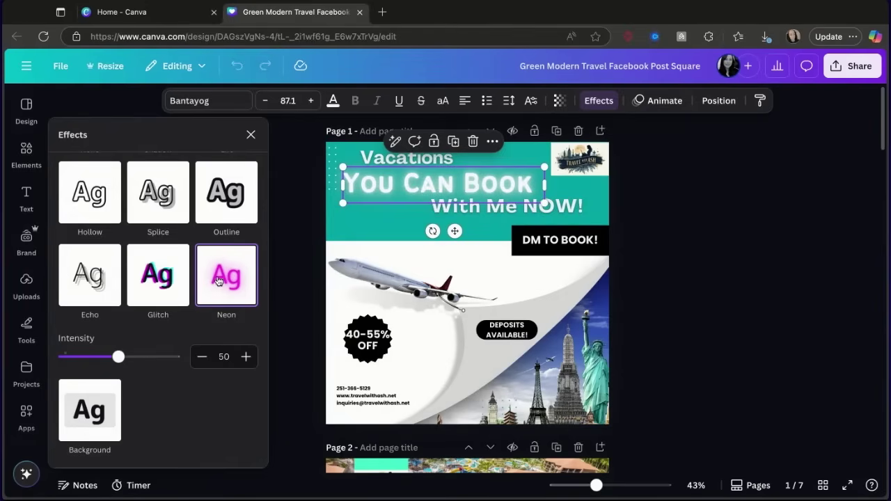
scroll(147, 366, down, 2)
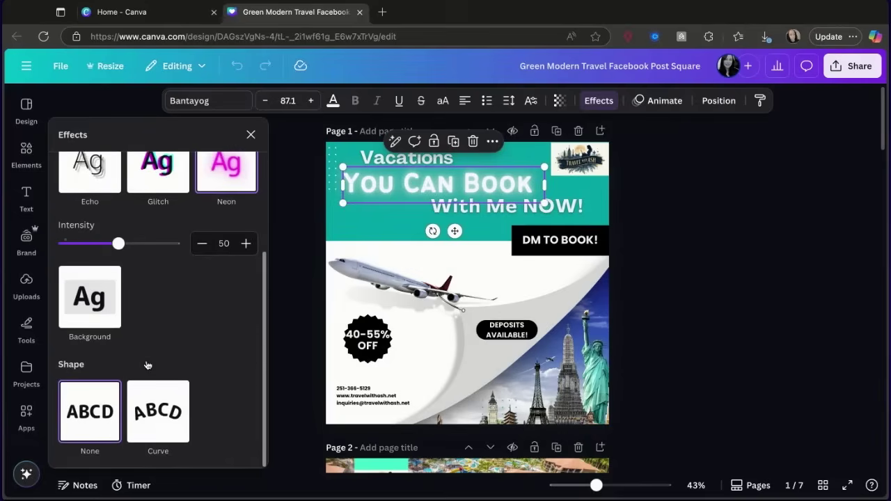
scroll(147, 365, up, 3)
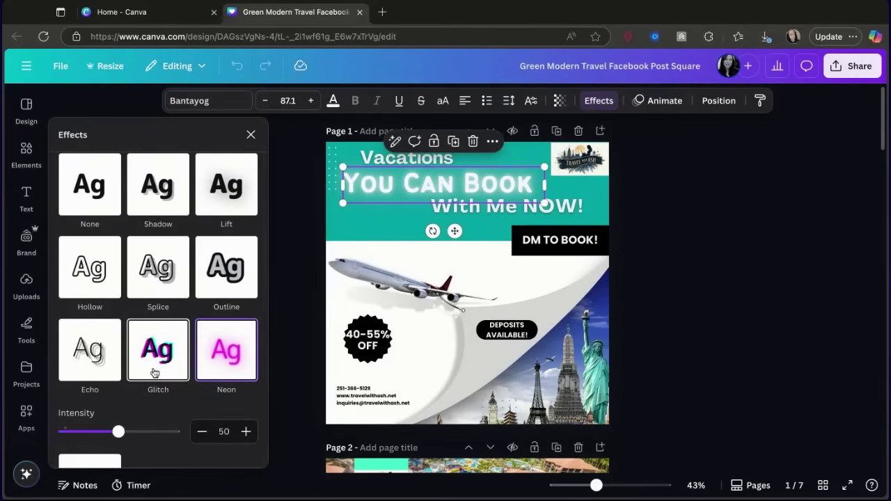
Try yellow (#ffed00) on the "You Can Book" heading and replace it with the last white swatch in the document colors.
click(332, 101)
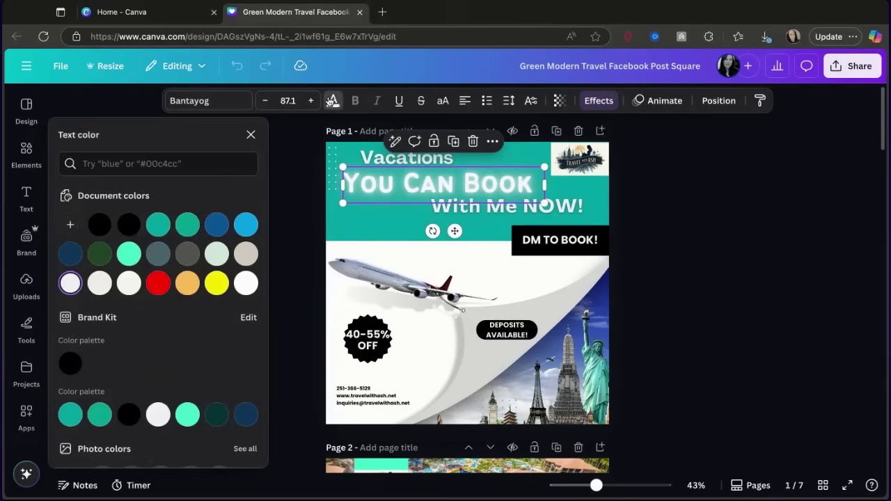
click(217, 283)
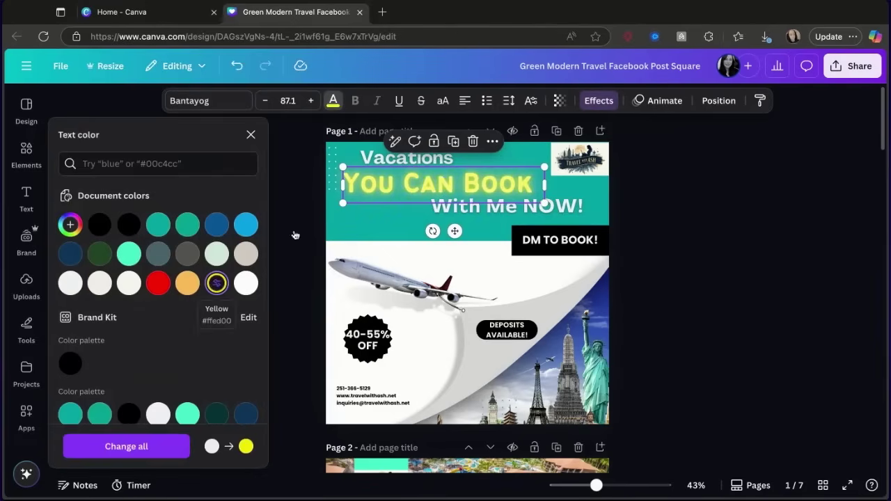
click(248, 292)
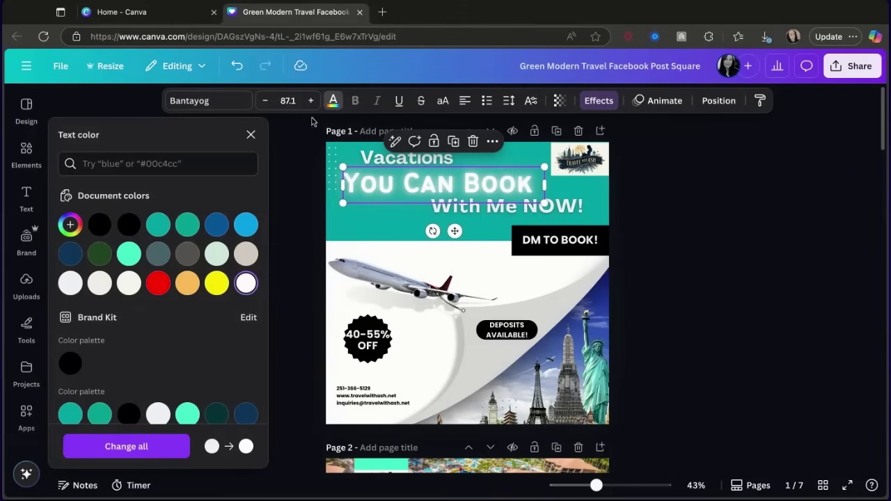
Try the Background text effect on the "You Can Book" heading and switch it back to Neon.
click(590, 103)
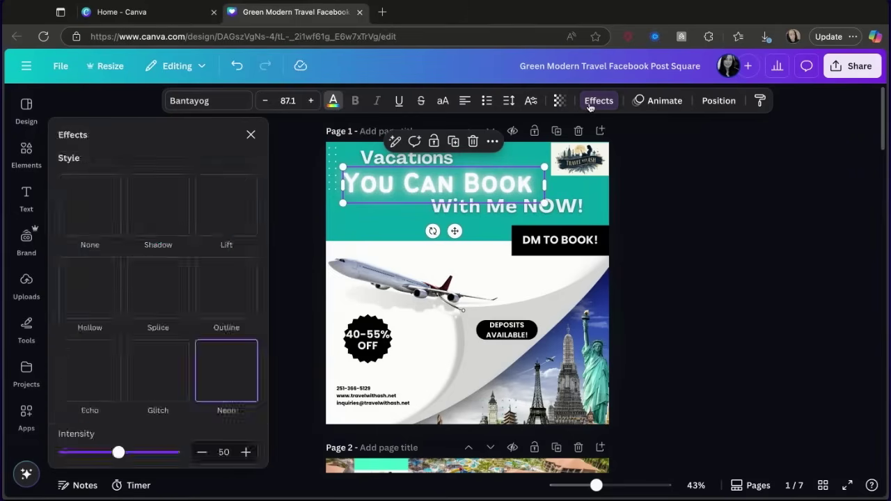
scroll(171, 374, down, 3)
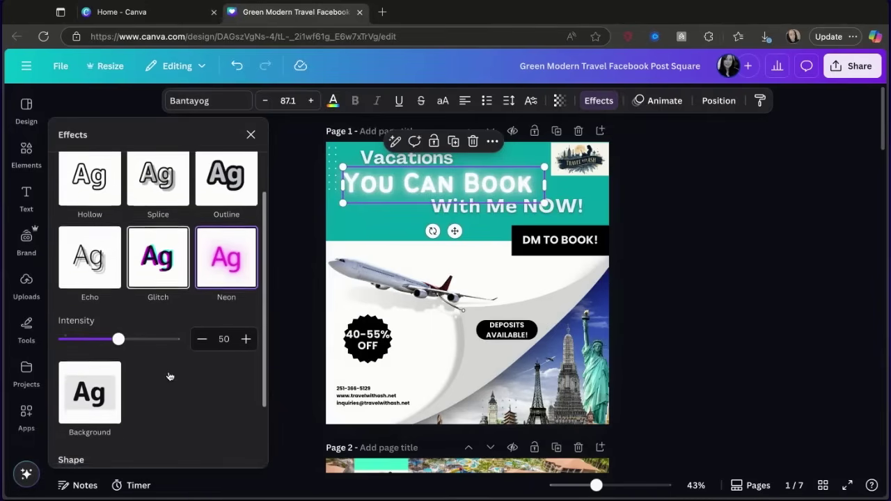
click(71, 397)
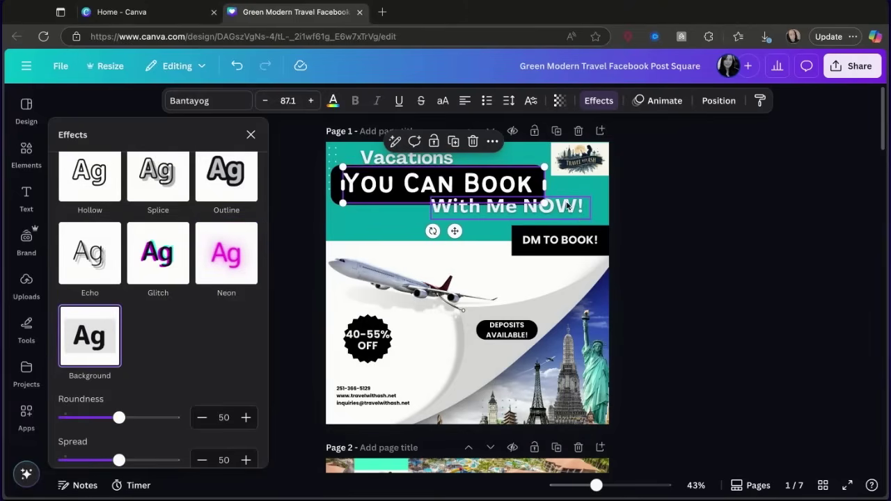
click(224, 259)
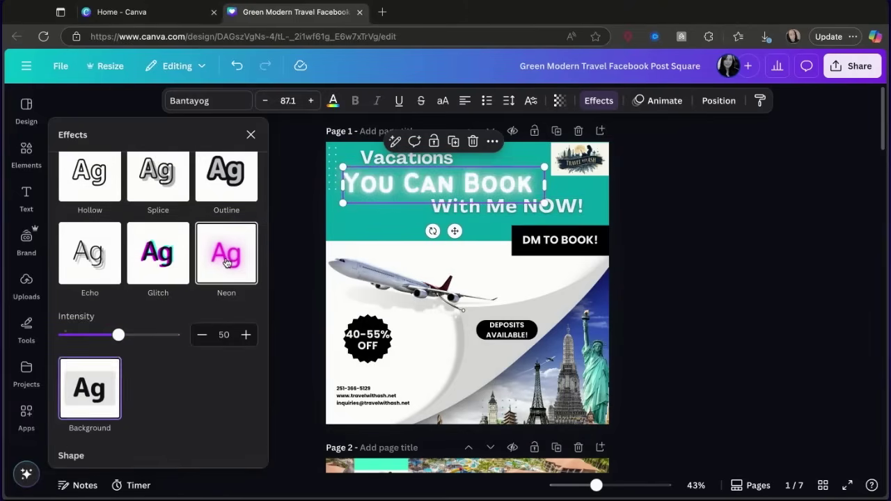
Try the Shadow and Outline effects on the "You Can Book" heading and restore the Neon style.
scroll(202, 318, up, 3)
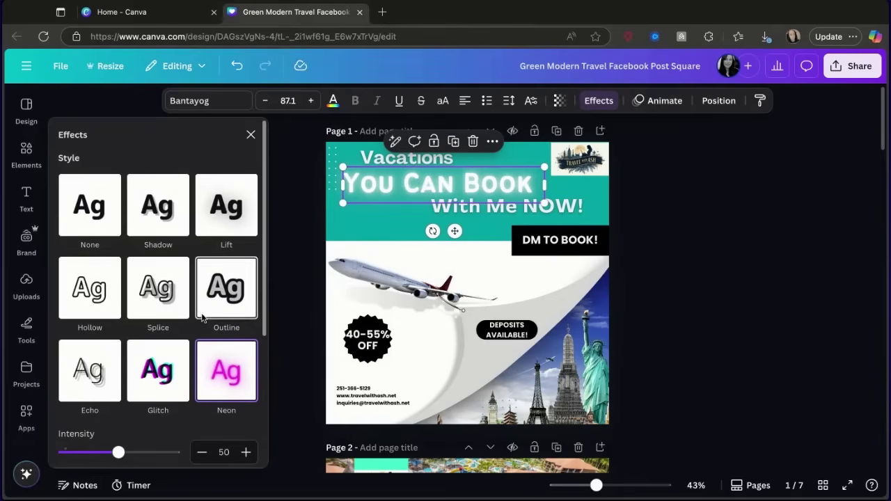
click(155, 219)
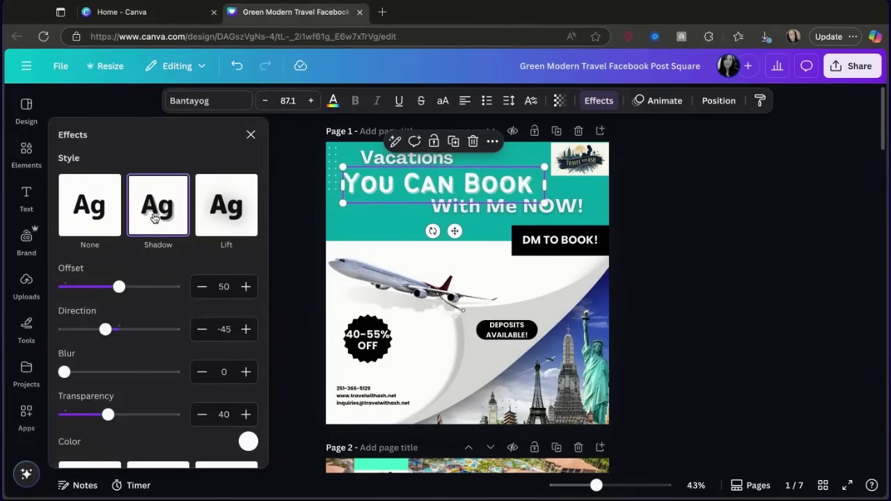
scroll(188, 277, down, 3)
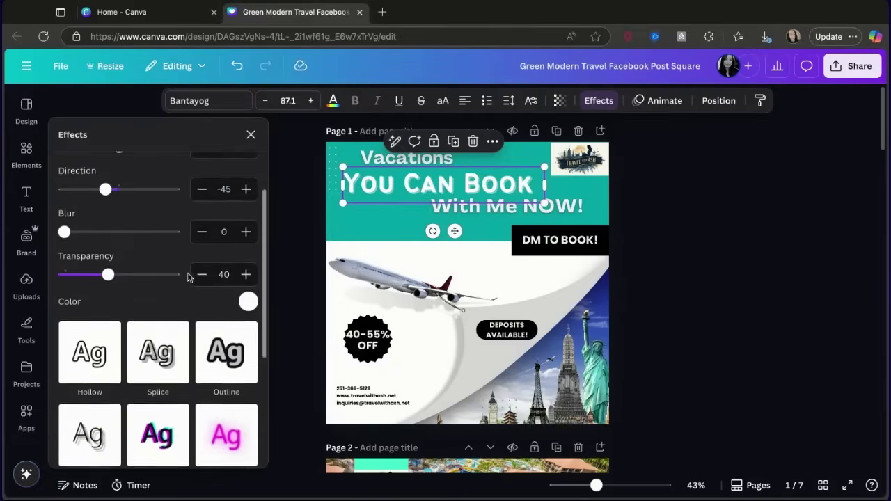
click(217, 266)
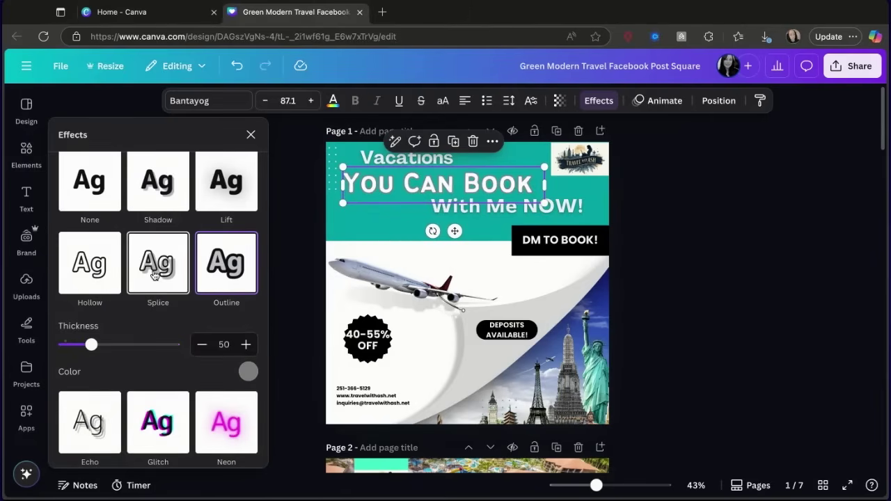
scroll(154, 275, down, 3)
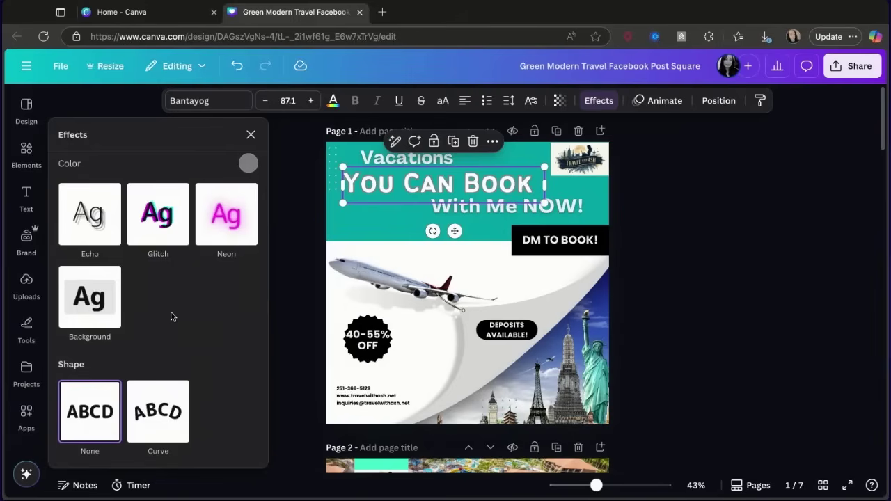
click(217, 221)
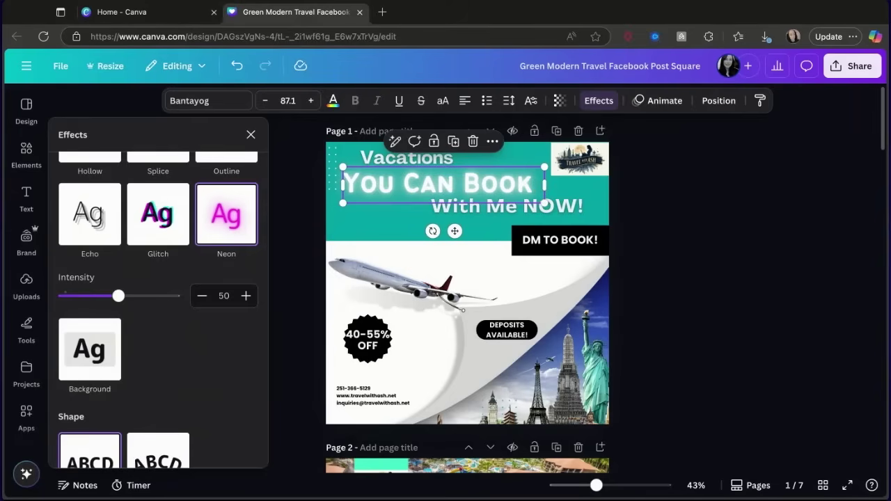
Select the page 1 background image with the airplane and landmarks, and examine the stacking order of the page's layers.
click(564, 353)
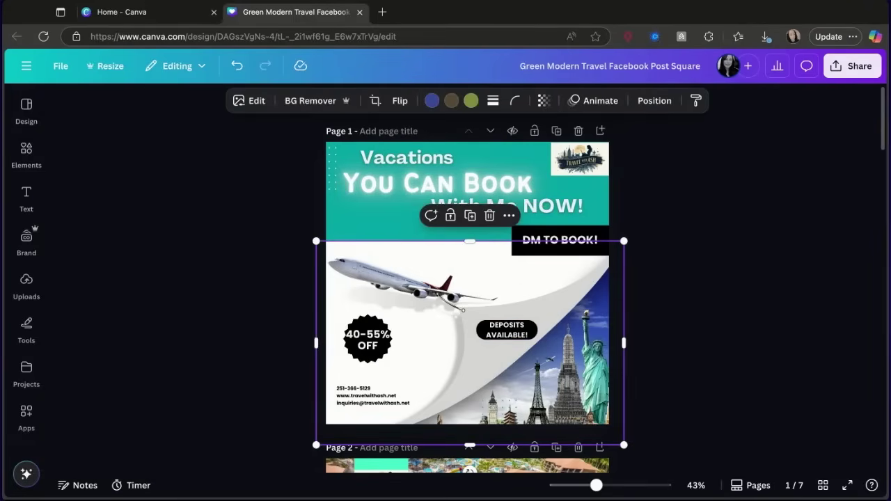
right_click(580, 359)
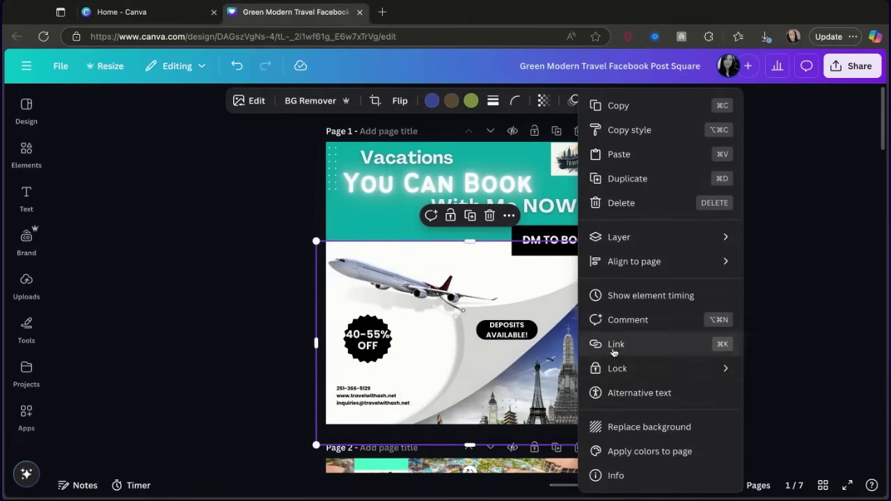
mouse_move(685, 239)
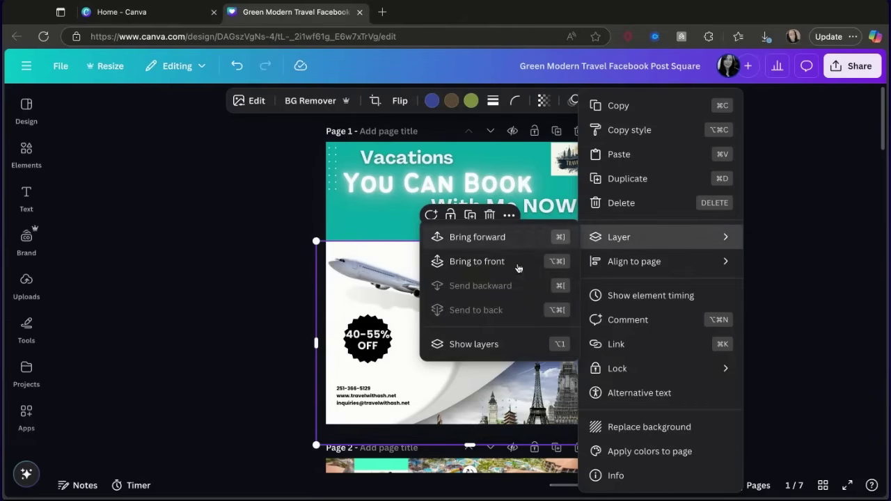
click(488, 344)
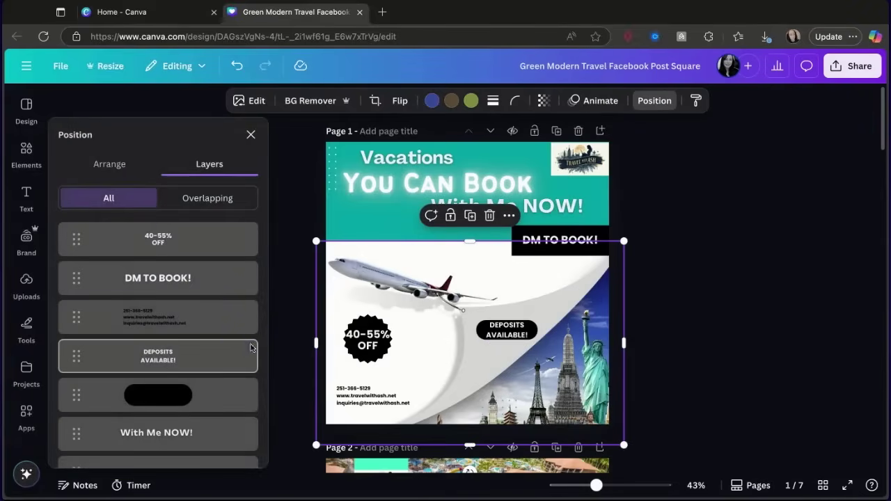
scroll(186, 403, down, 3)
scroll(187, 417, down, 3)
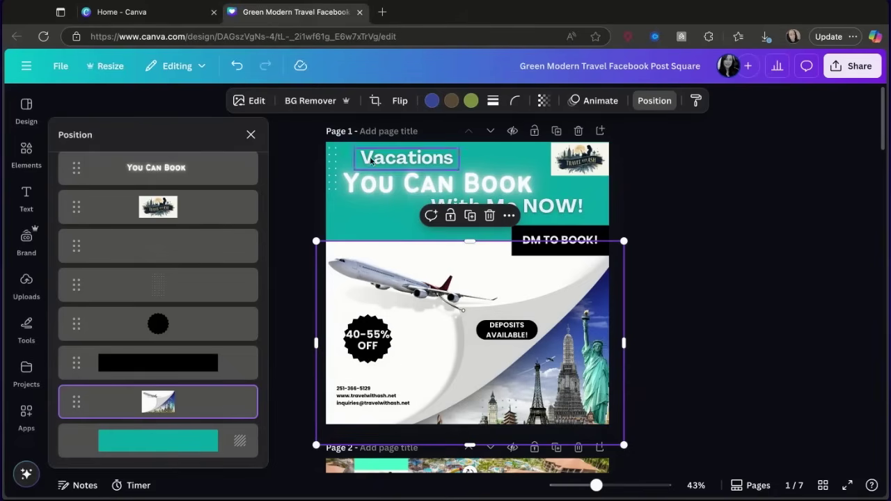
click(251, 135)
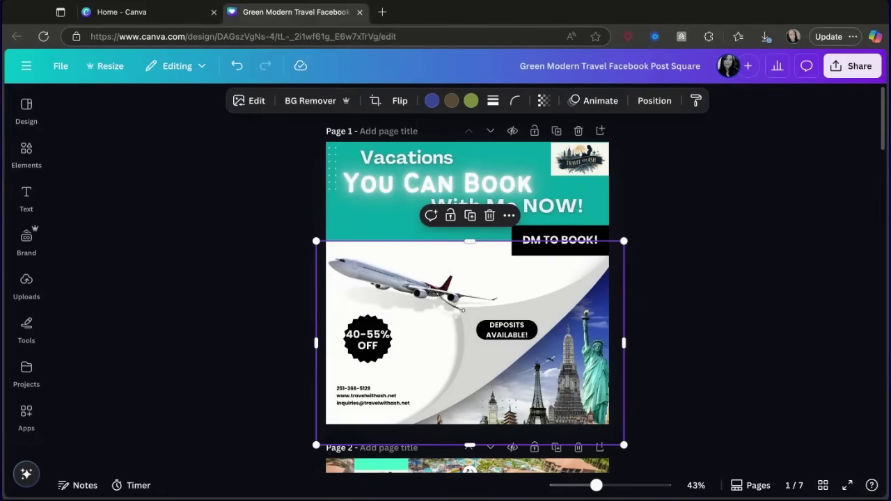
Group the "DEPOSITS AVAILABLE!" text with its black rounded shape and move the group slightly down and right on page 1.
click(481, 333)
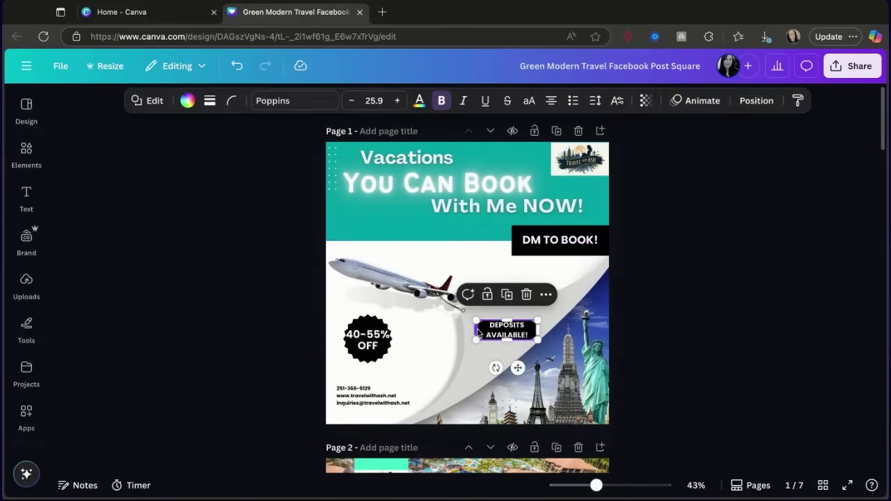
click(487, 331)
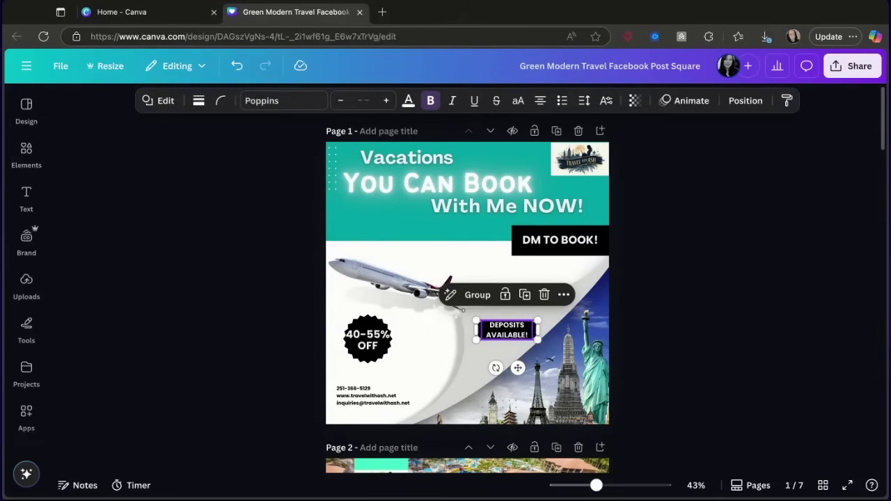
key(ctrl+g)
click(514, 367)
drag(514, 366, 532, 382)
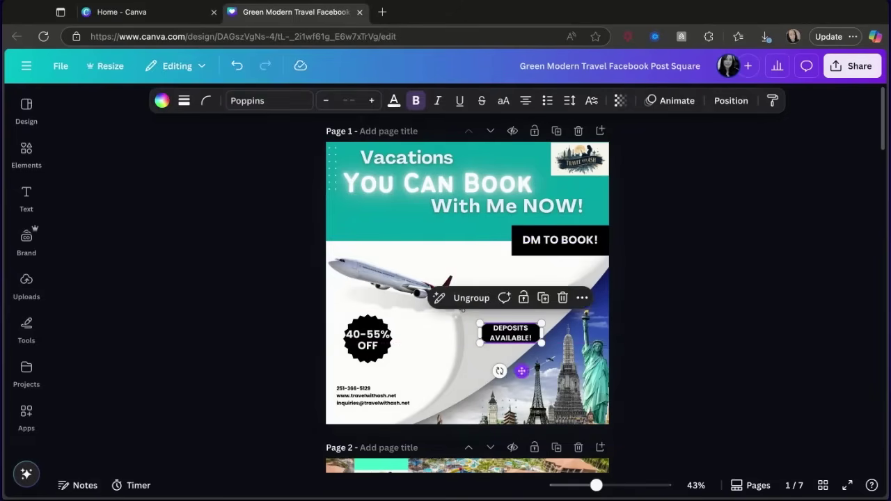
Ungroup the "DEPOSITS AVAILABLE!" badge and fully lock its black rounded shape in place.
click(479, 299)
drag(521, 371, 521, 341)
click(516, 342)
click(518, 333)
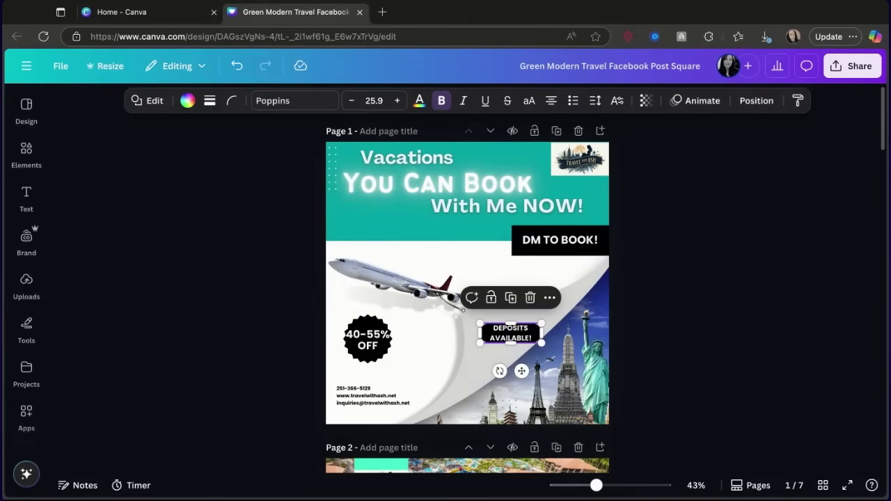
click(491, 300)
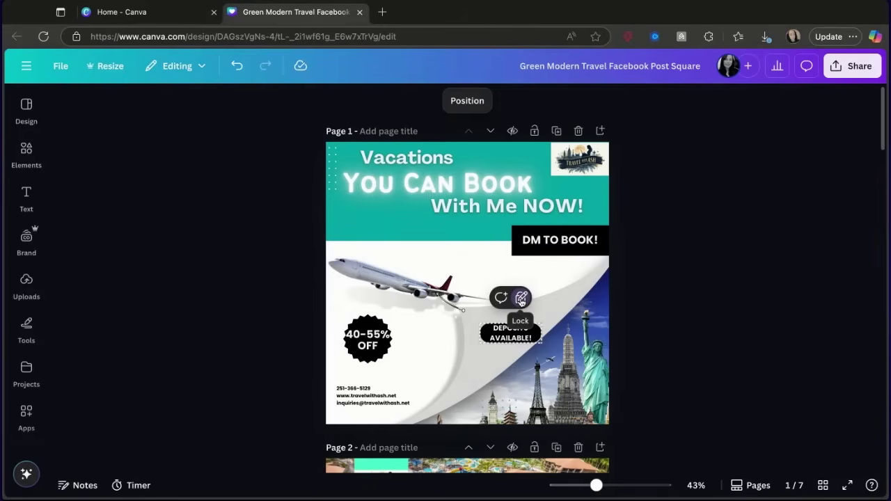
click(521, 299)
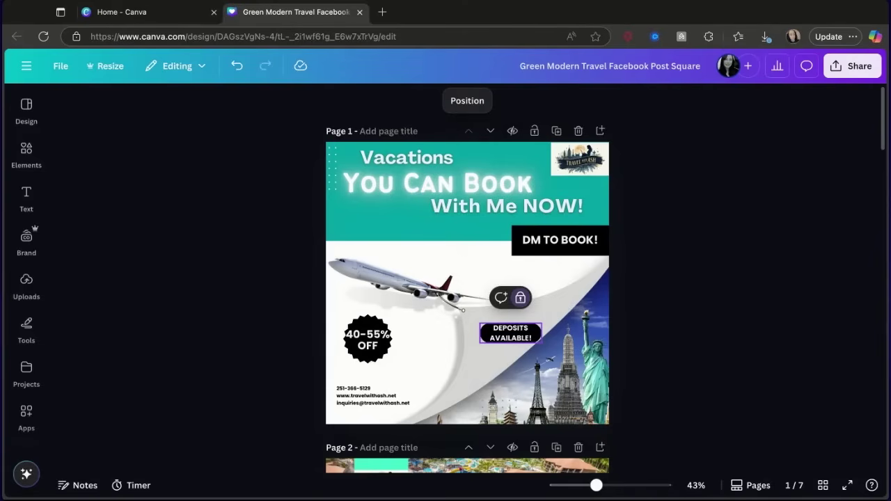
Start scheduling the design as a social post for Saturday, August 9, 2025 at 02:01 PM.
click(851, 68)
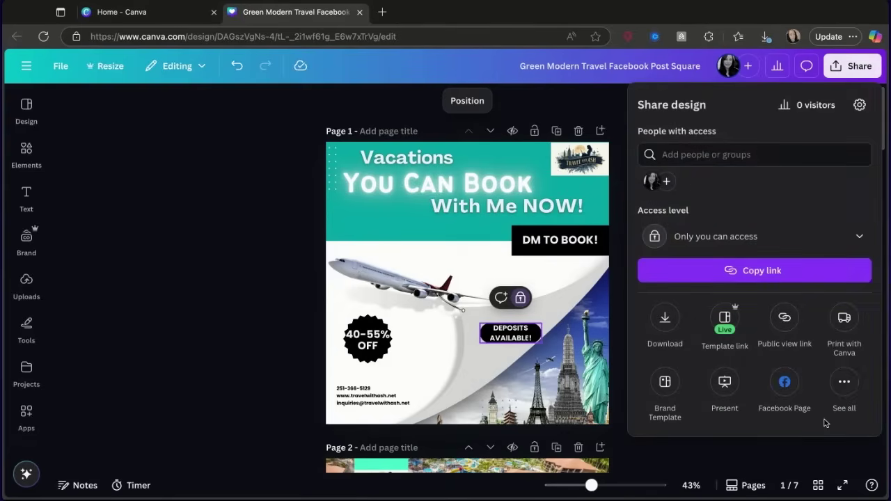
click(844, 382)
scroll(759, 361, down, 1)
scroll(759, 361, down, 4)
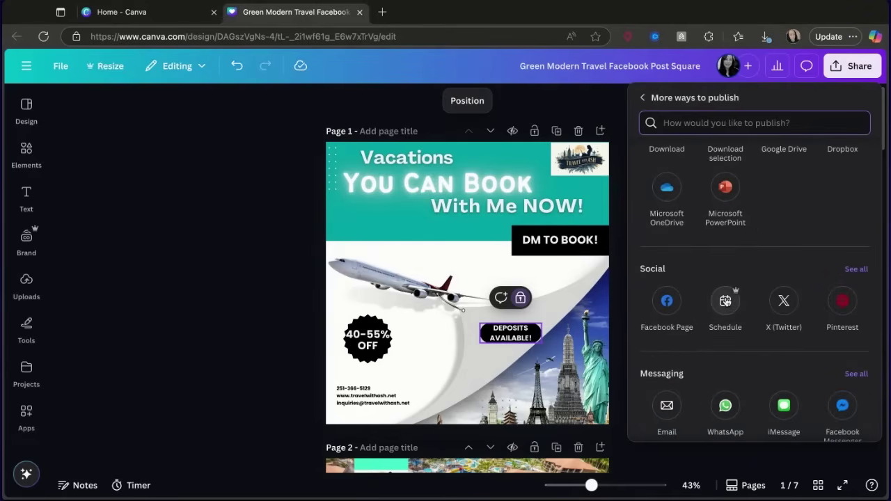
click(725, 300)
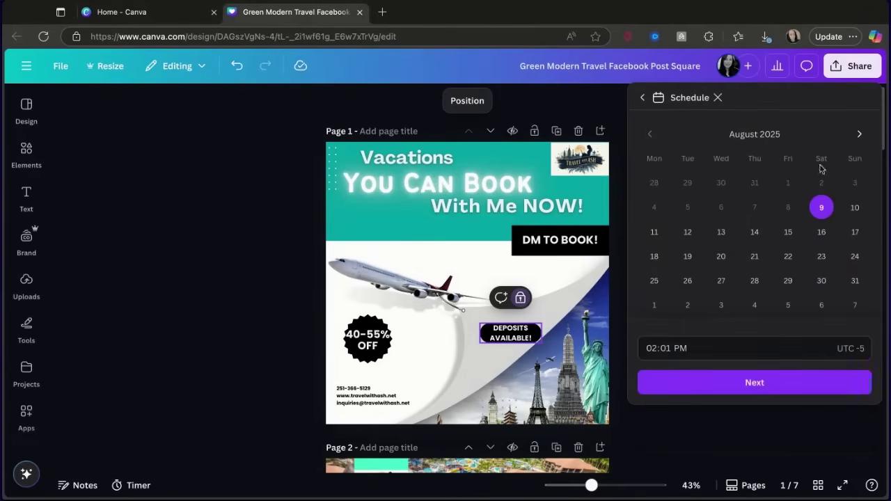
click(742, 387)
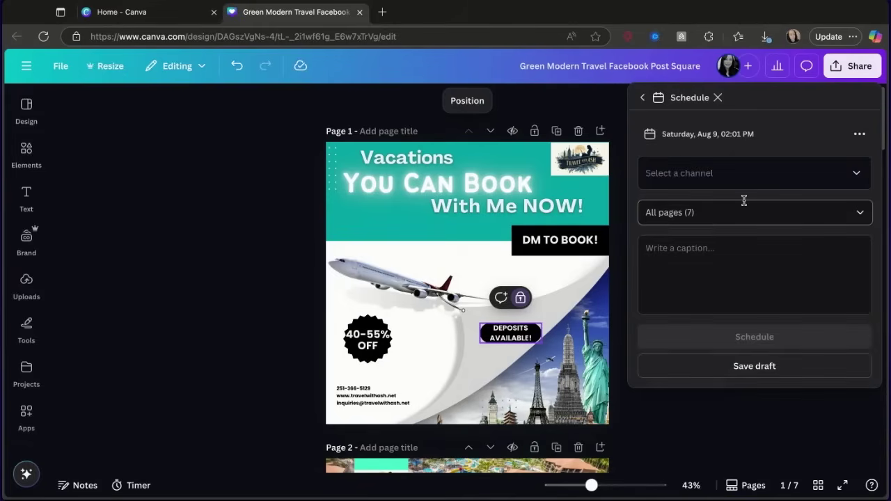
Choose the connected Instagram Business account as the scheduled post's channel, with Page 1 as its content.
click(744, 174)
click(686, 253)
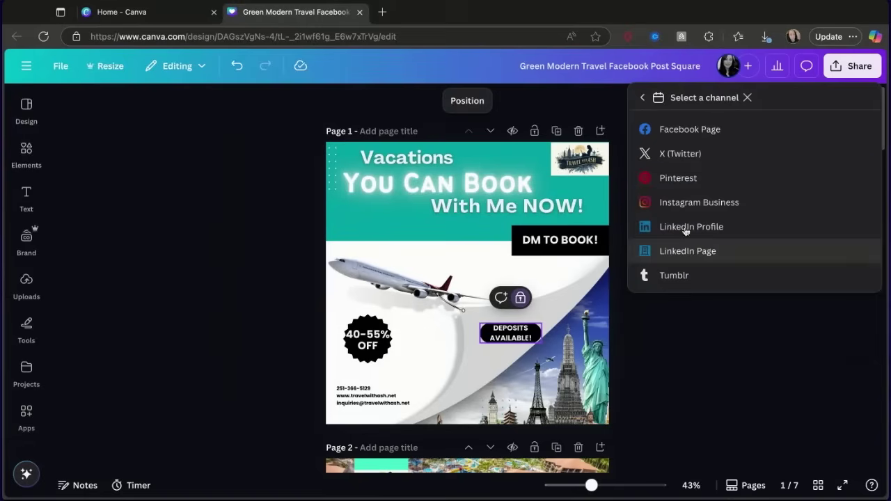
click(675, 204)
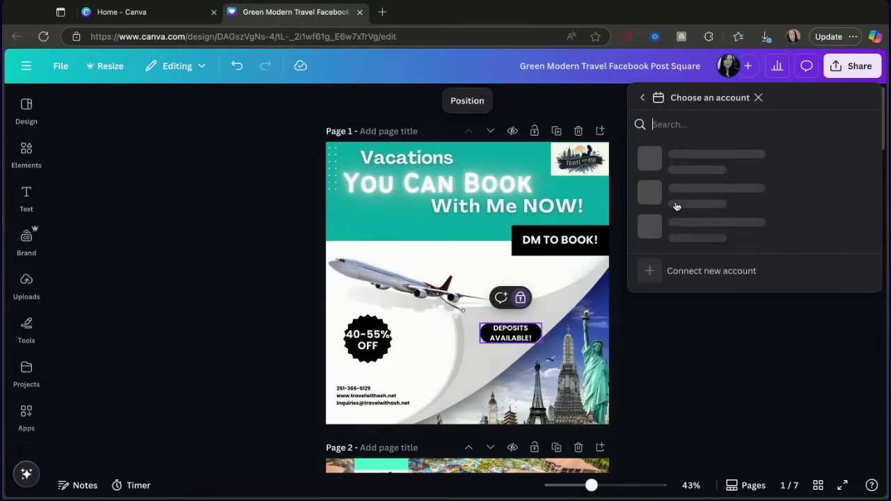
click(677, 220)
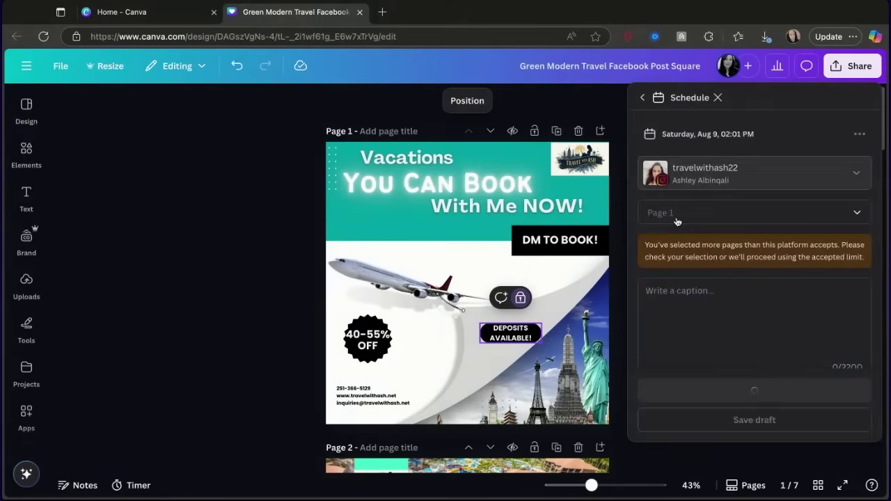
click(698, 176)
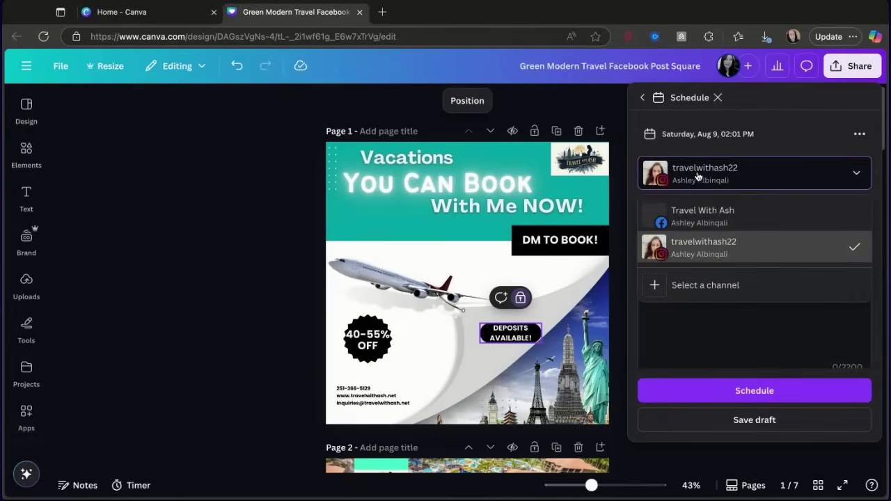
click(703, 174)
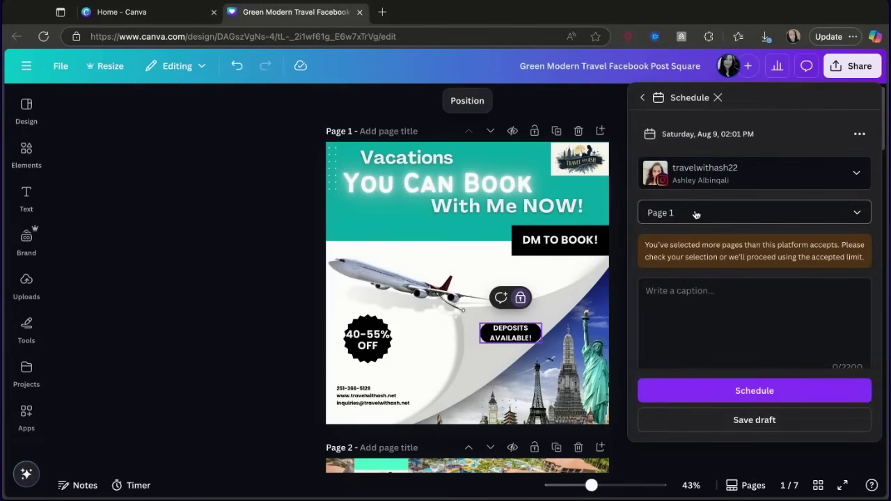
click(702, 216)
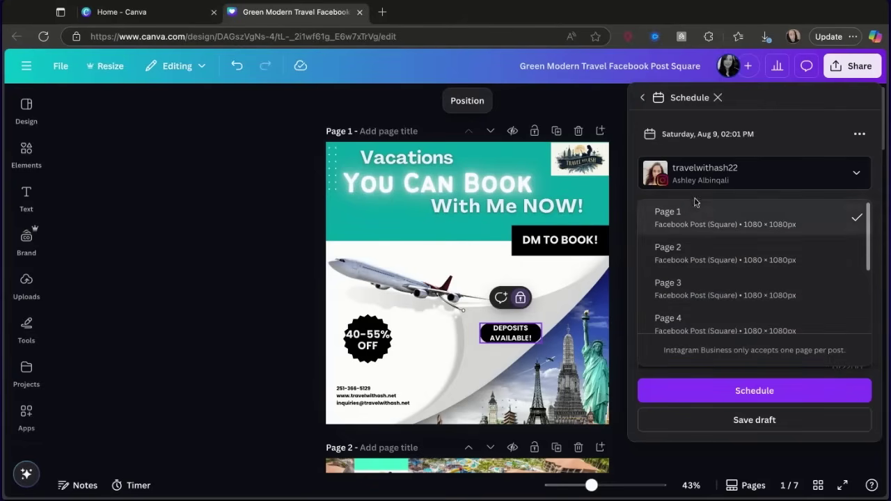
click(728, 212)
scroll(710, 293, down, 1)
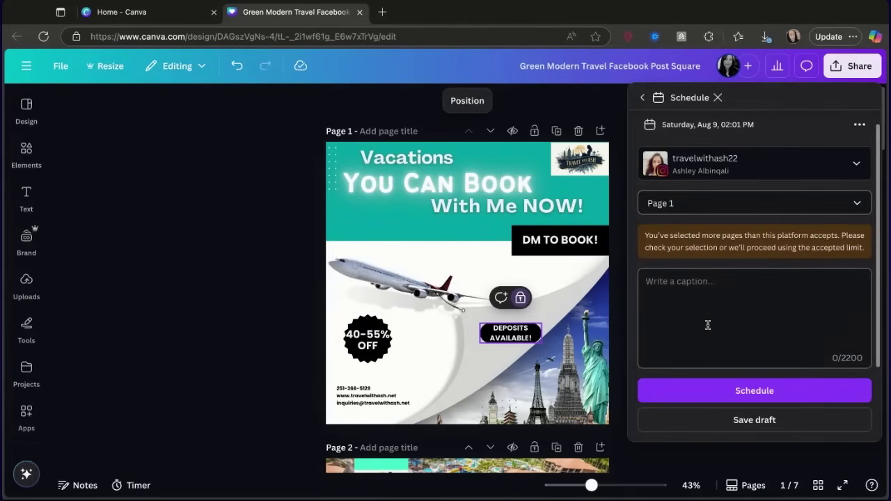
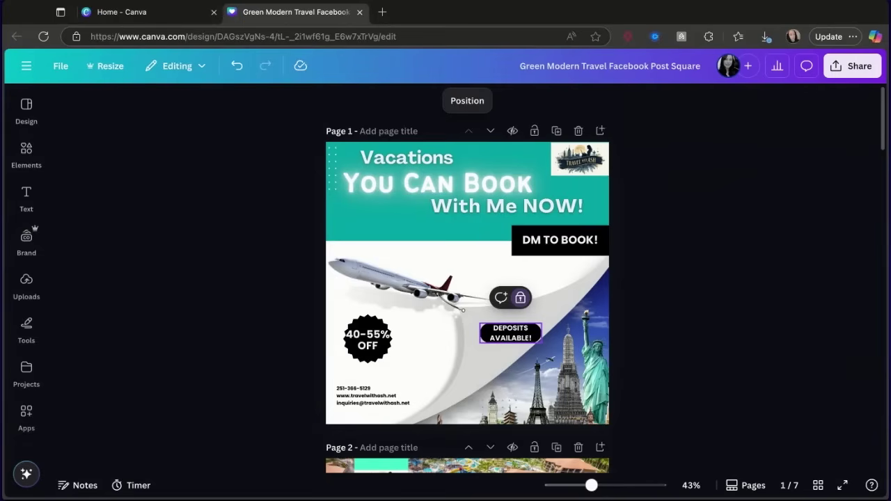
Return to the home page and open the Palm Beach Broventure presentation from the recent designs.
click(26, 66)
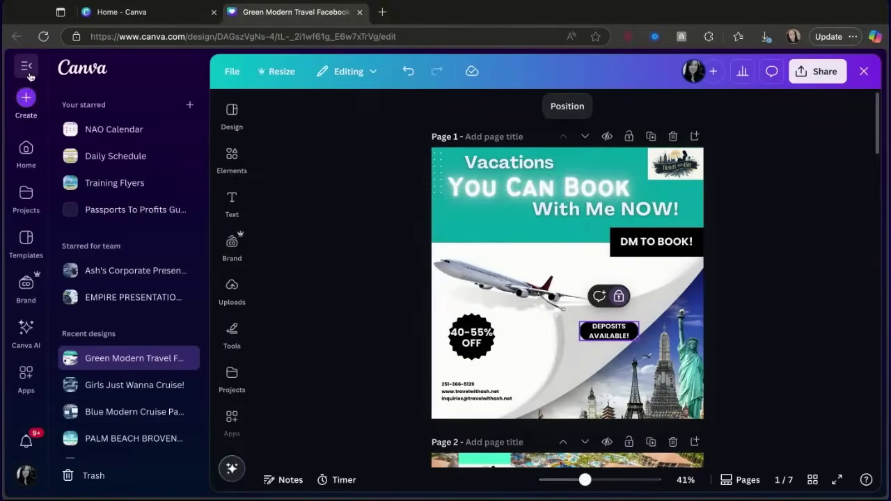
click(25, 149)
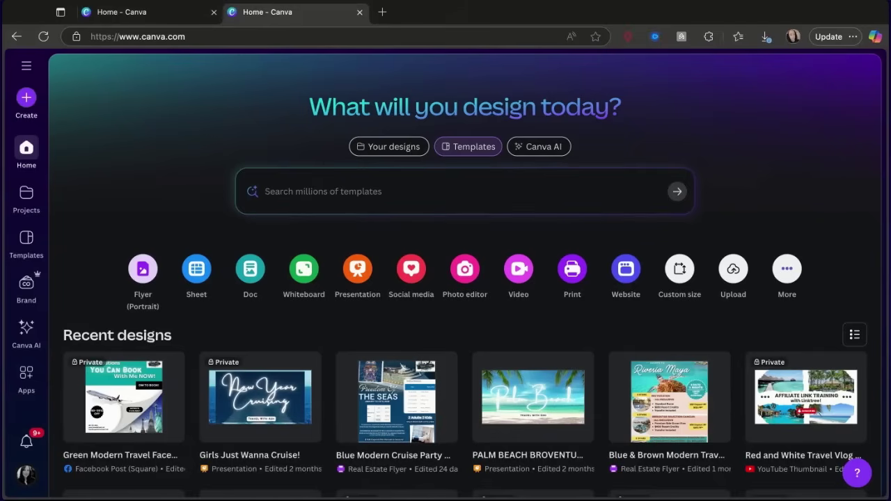
click(512, 383)
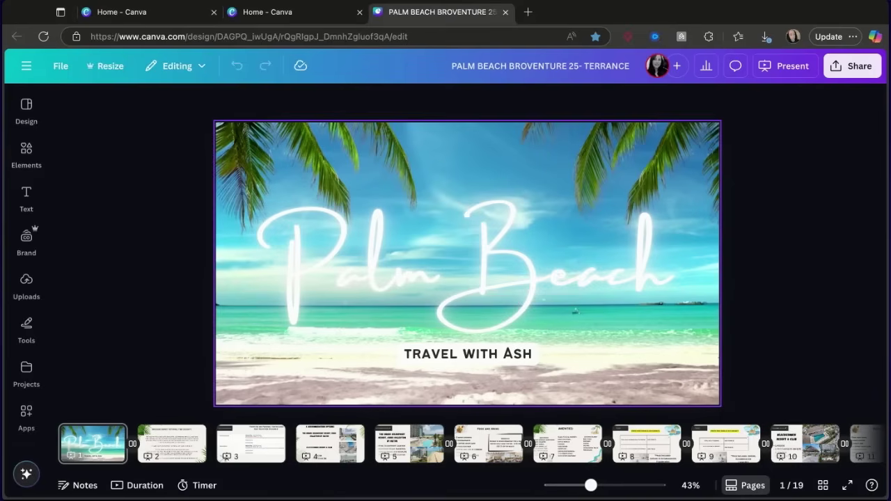
Try the recently used red LIVE graphic on the Palm Beach title slide and delete it.
click(26, 154)
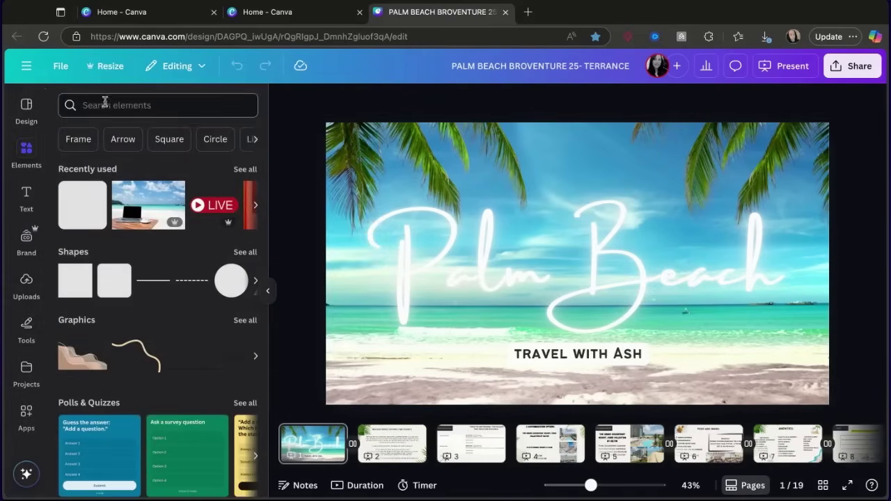
click(220, 204)
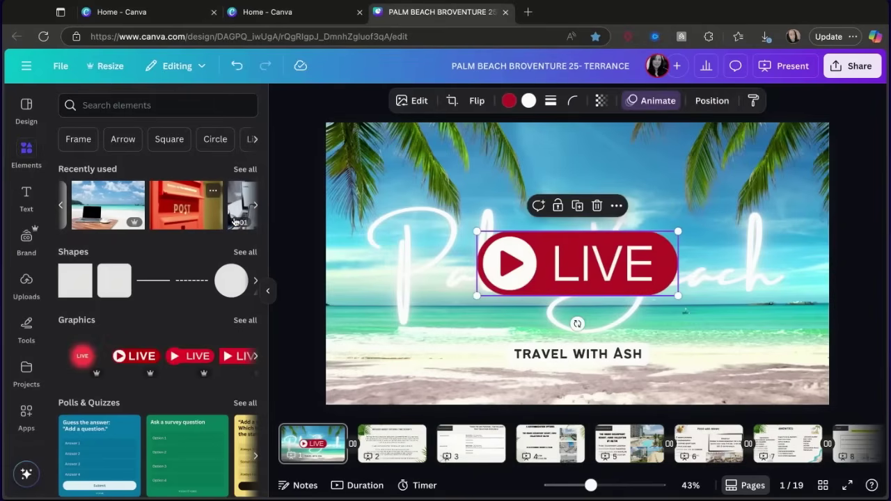
click(596, 205)
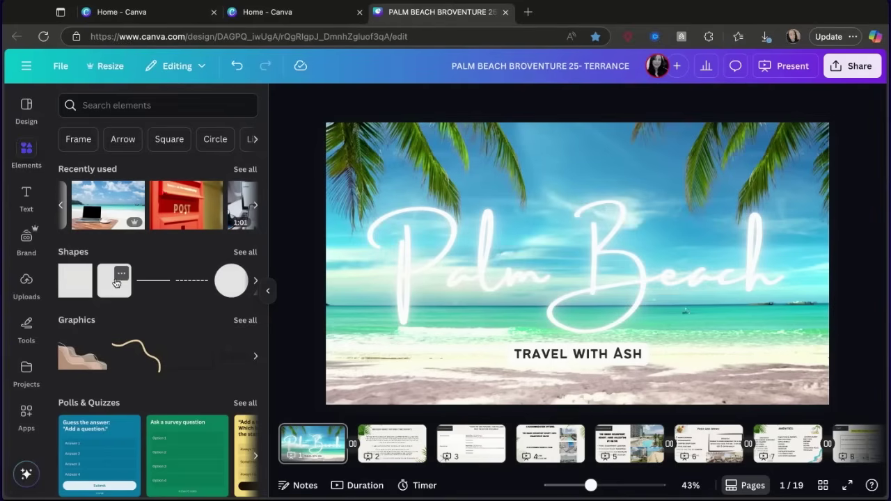
Try a rounded square shape on the Palm Beach title slide and delete it.
mouse_move(106, 280)
key(Escape)
click(107, 279)
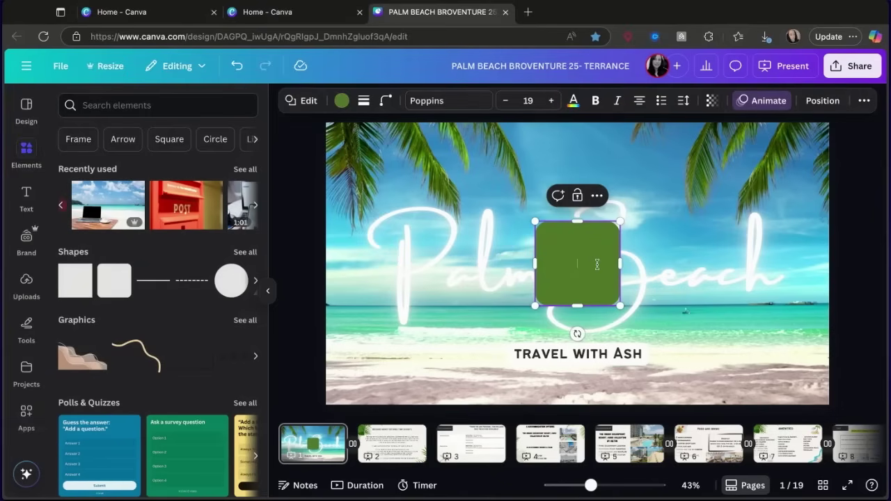
click(687, 320)
click(591, 281)
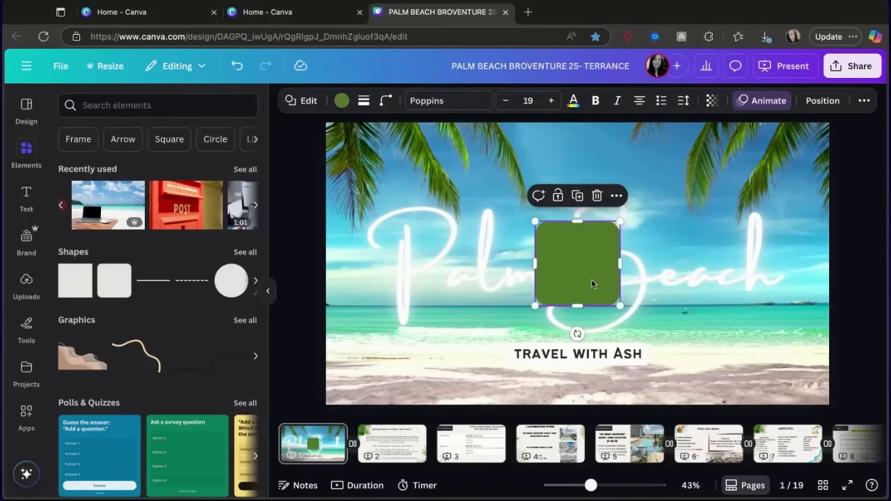
key(Delete)
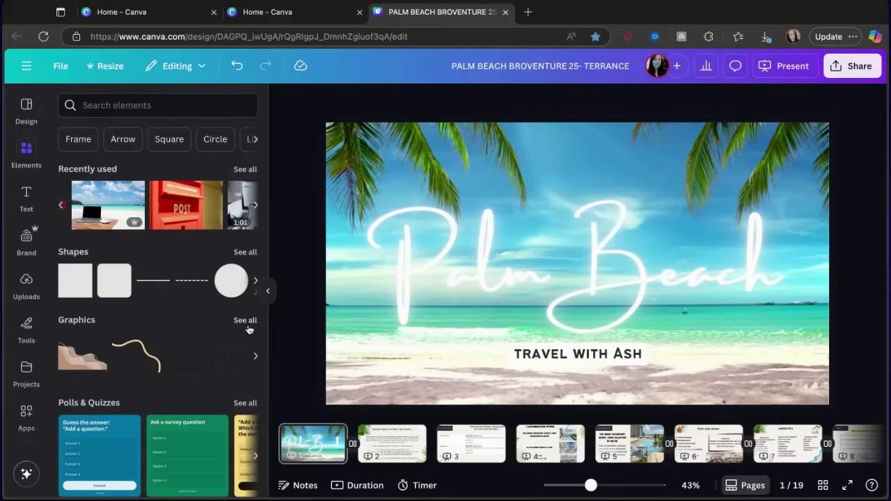
Search the elements for "palm beach" and show all the matching videos.
click(255, 355)
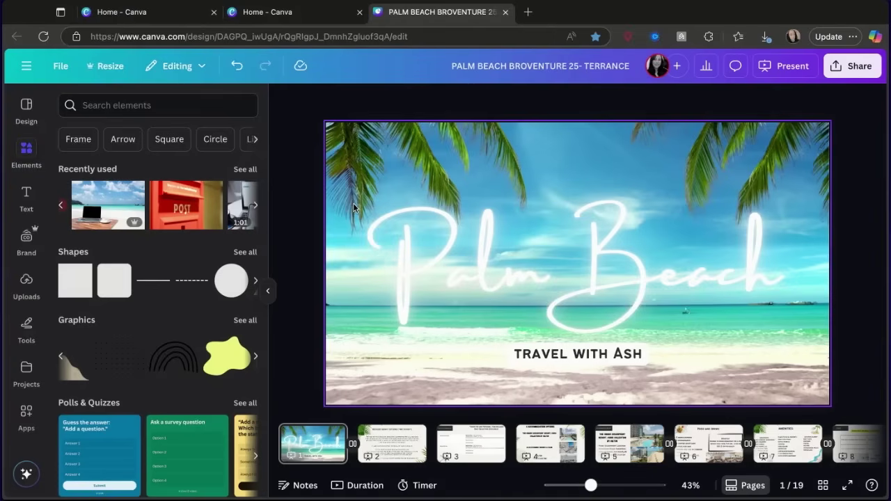
click(139, 105)
text(palm)
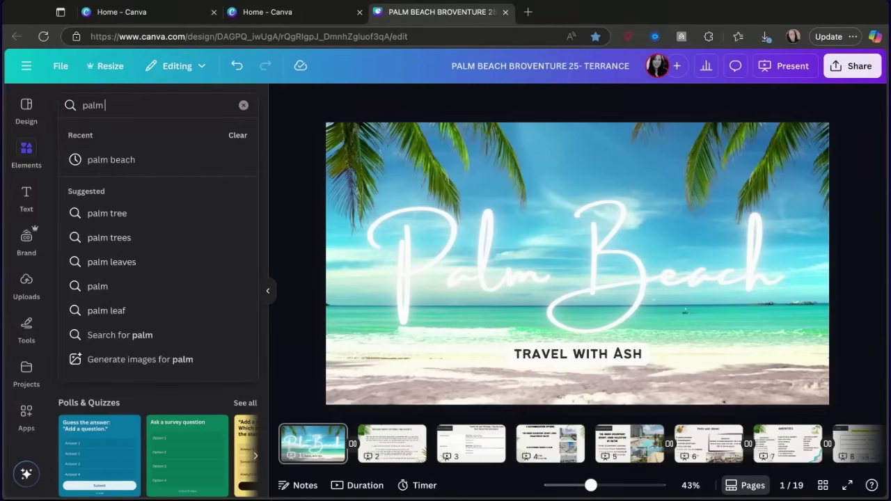
click(121, 158)
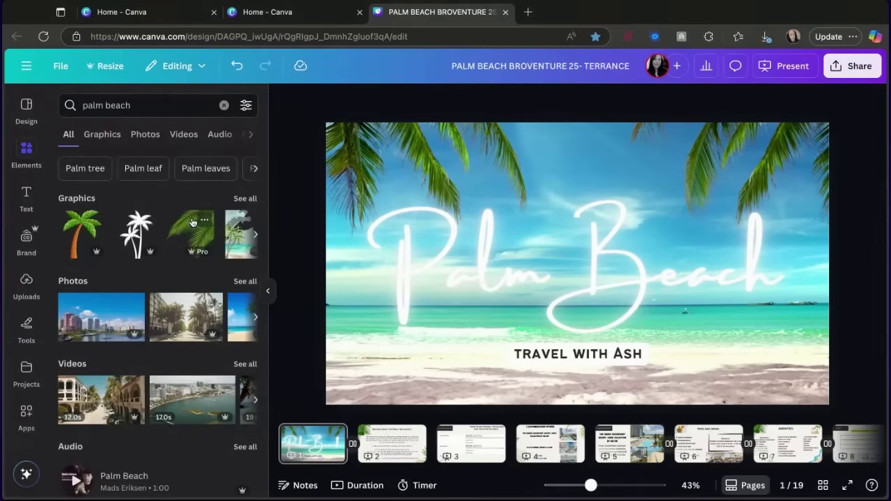
click(244, 364)
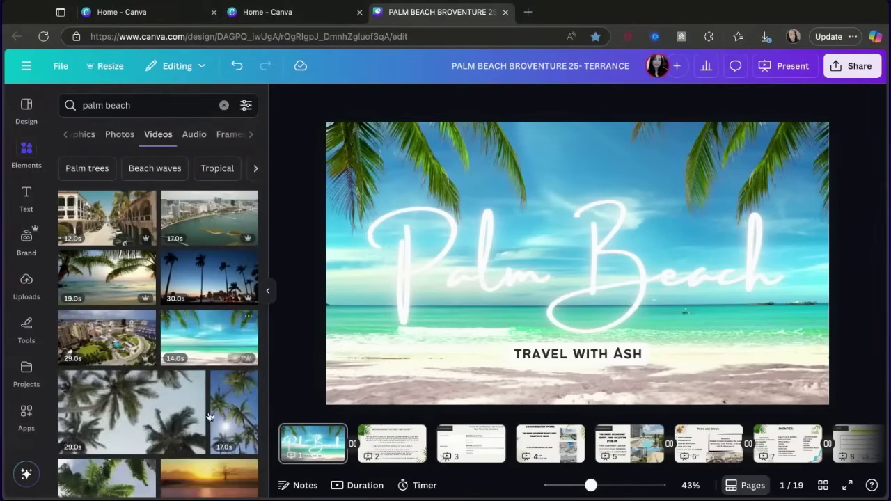
scroll(196, 306, down, 1)
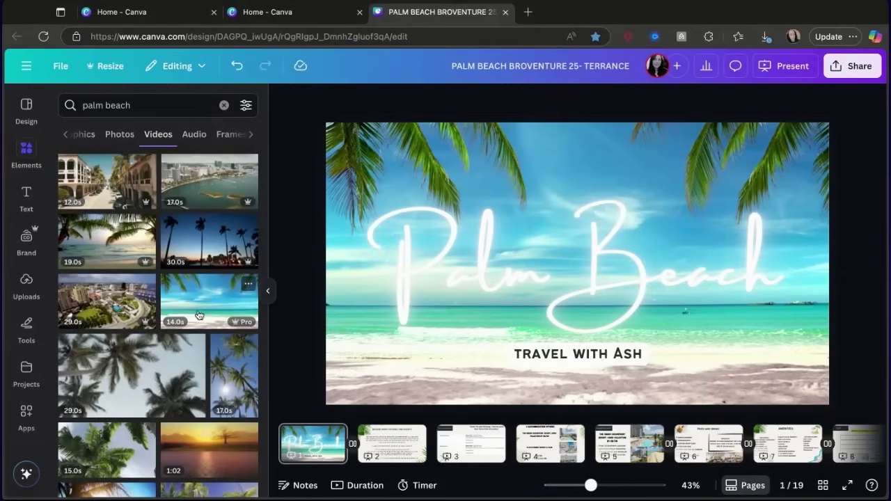
Add the 14-second palm-framed beach video to the Palm Beach title slide and make it replace the background.
drag(197, 284, 441, 298)
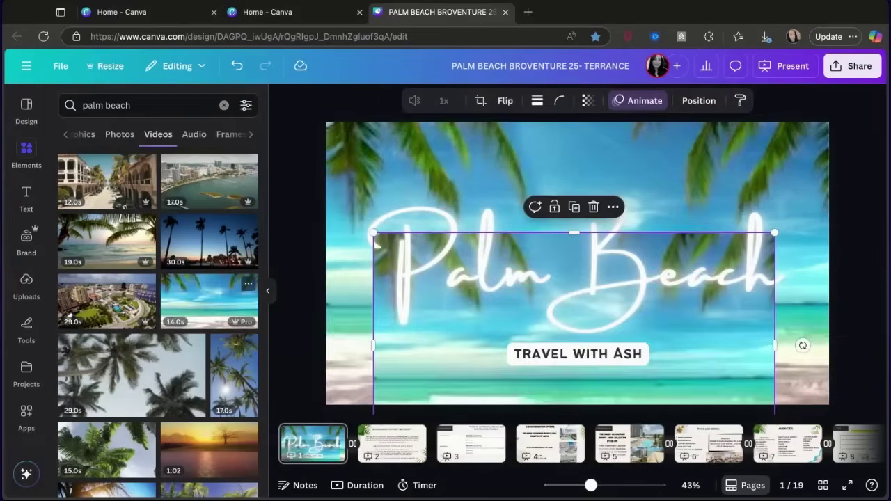
right_click(437, 347)
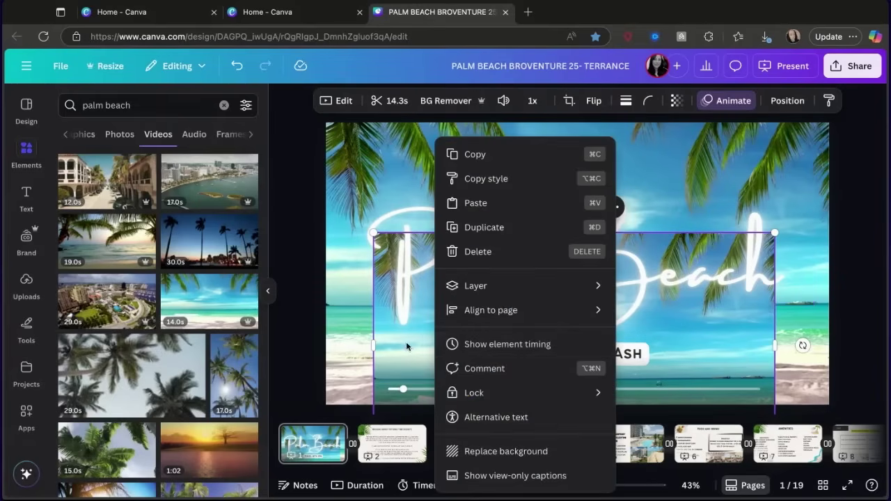
click(490, 451)
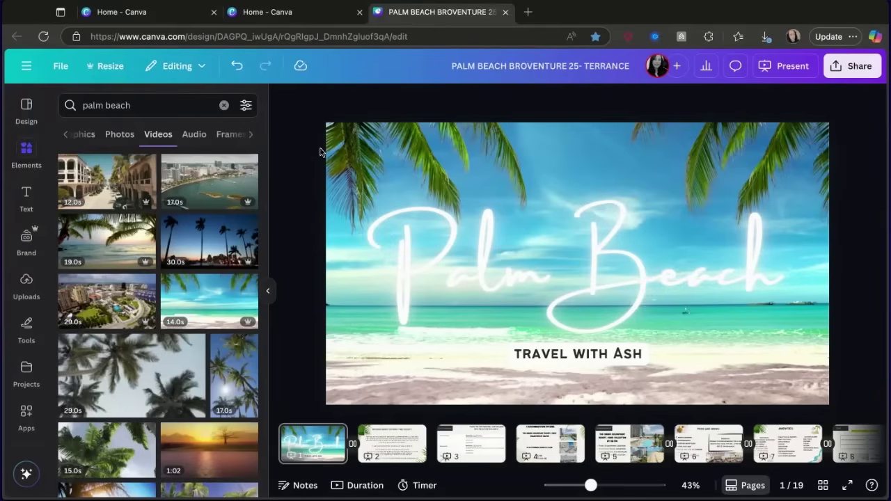
Open page 2 of the presentation and hide the video search results to enlarge the workspace.
right_click(408, 438)
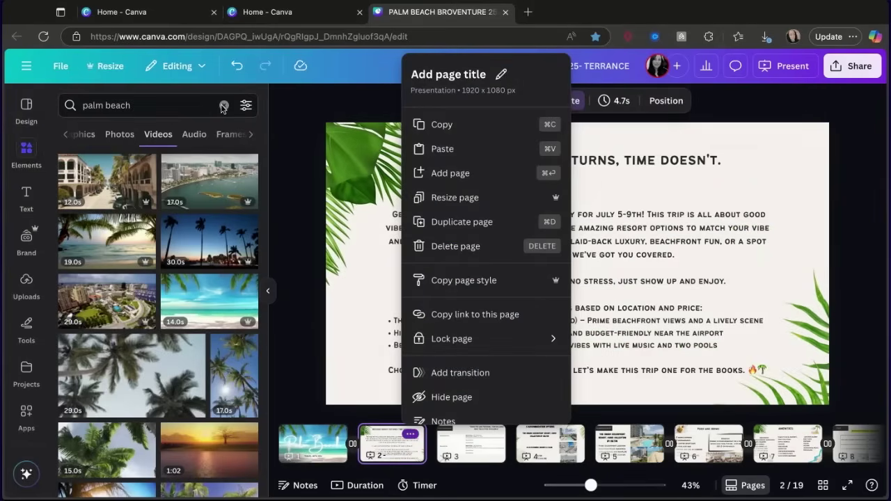
key(Escape)
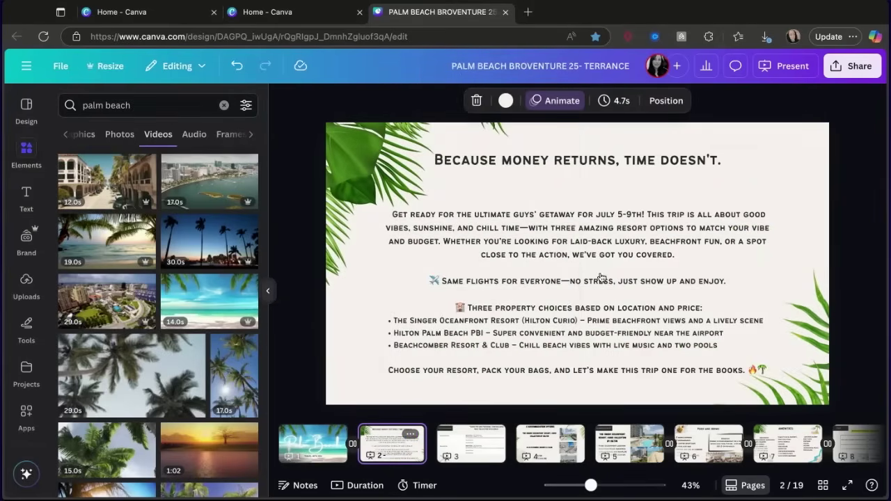
click(270, 296)
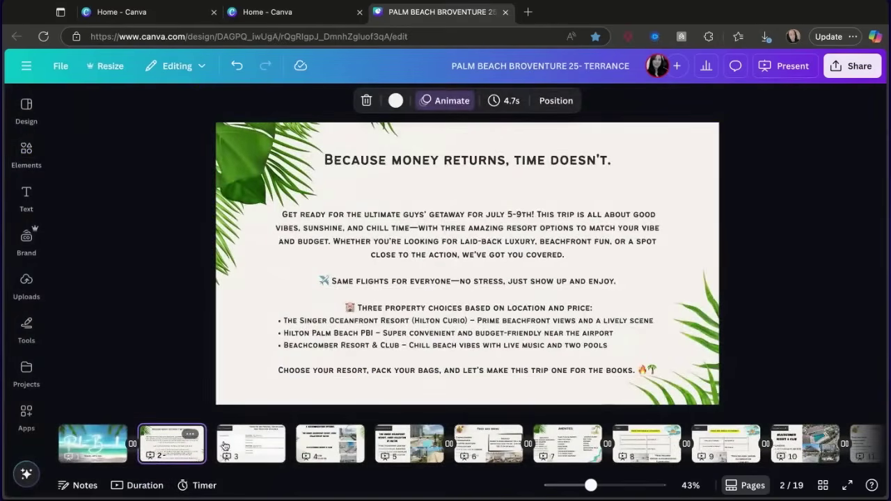
Examine the photo animation options for the flight details image on page 3.
click(266, 449)
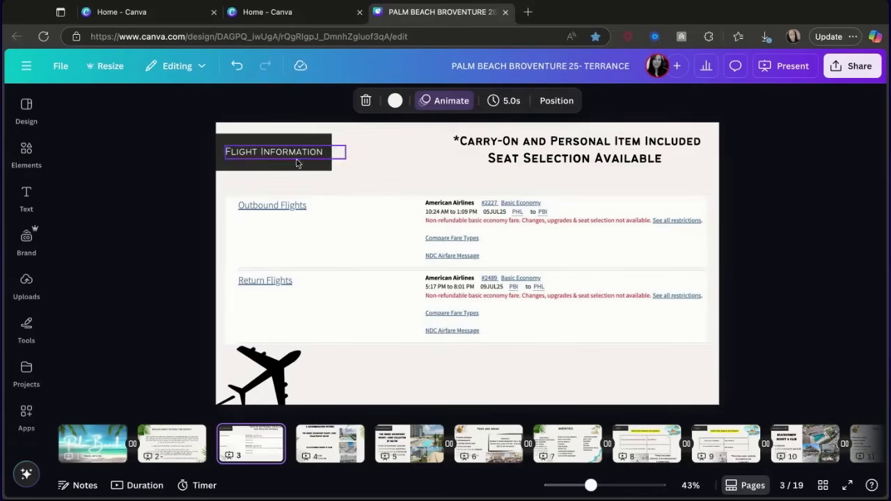
click(340, 229)
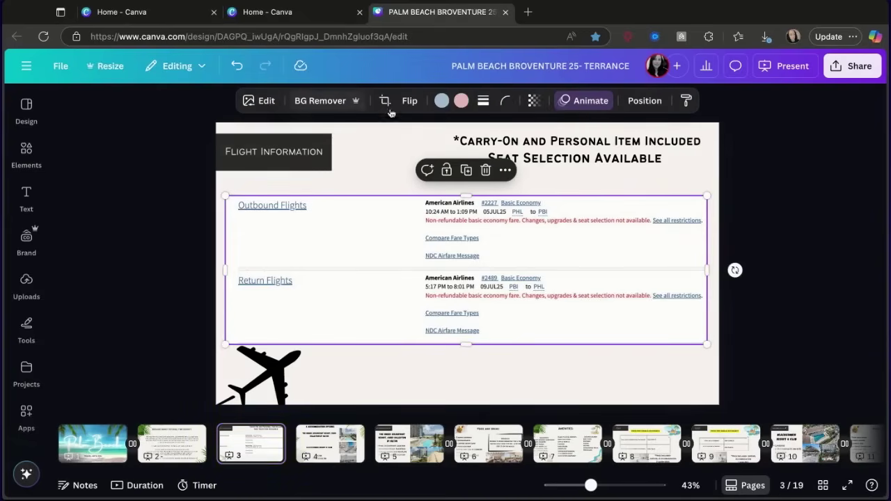
click(583, 101)
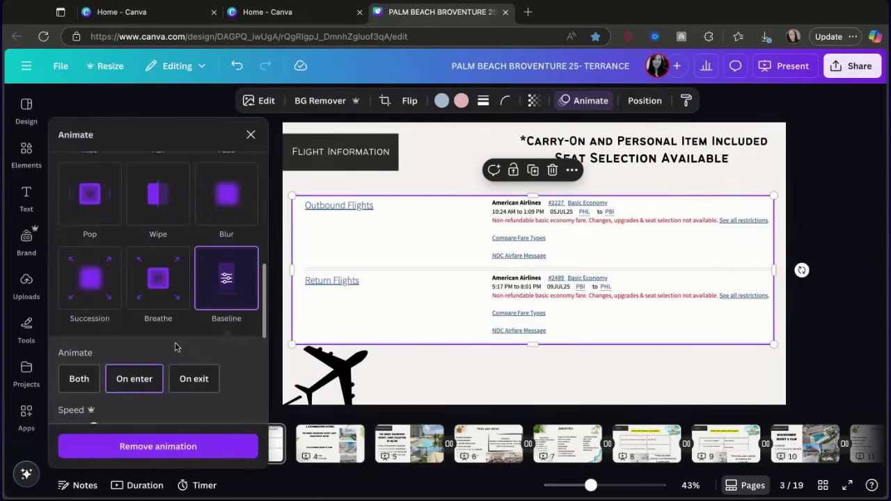
scroll(176, 393, up, 10)
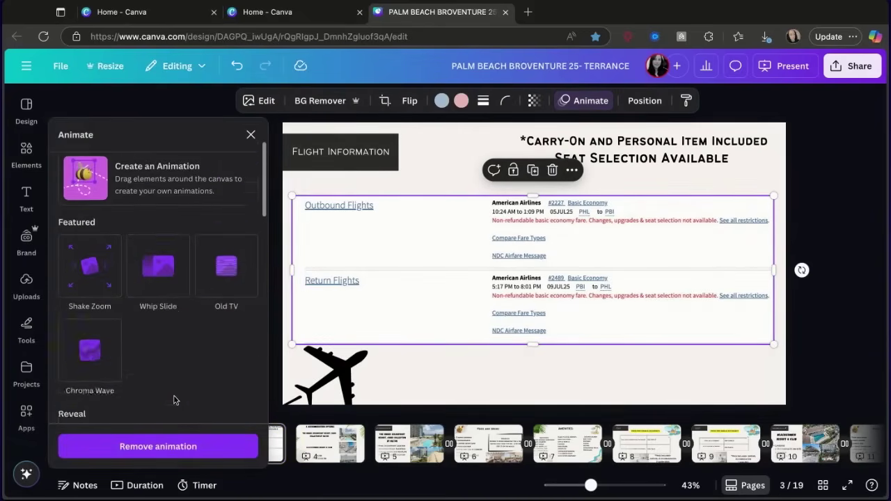
scroll(175, 400, up, 3)
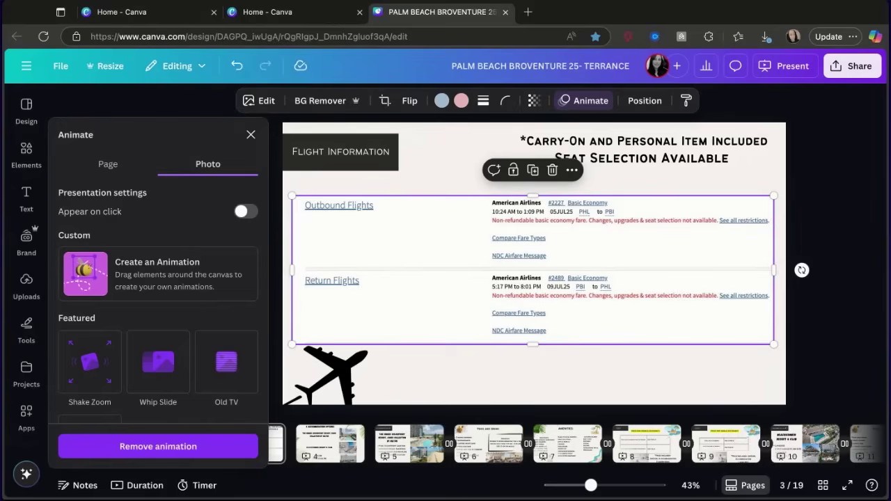
From page 4, apply the Professional style of Magic Animate to the entire presentation and look through the remaining pages.
click(350, 443)
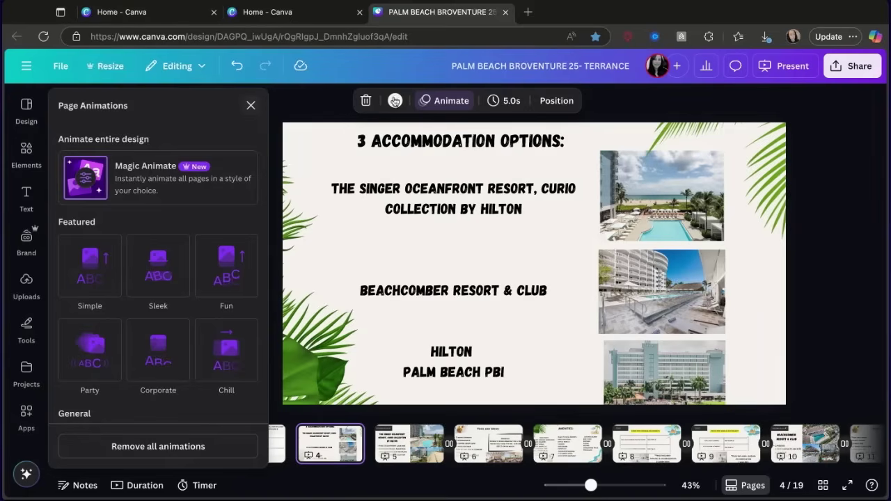
click(251, 106)
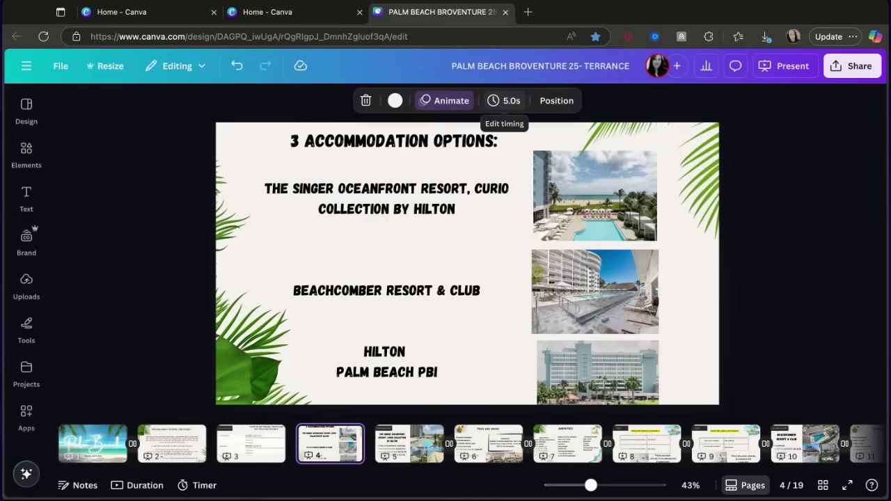
click(440, 101)
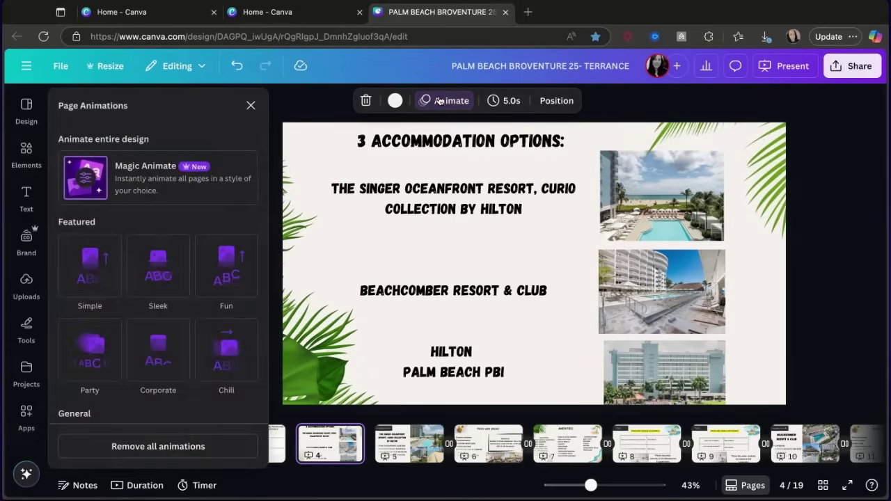
click(135, 172)
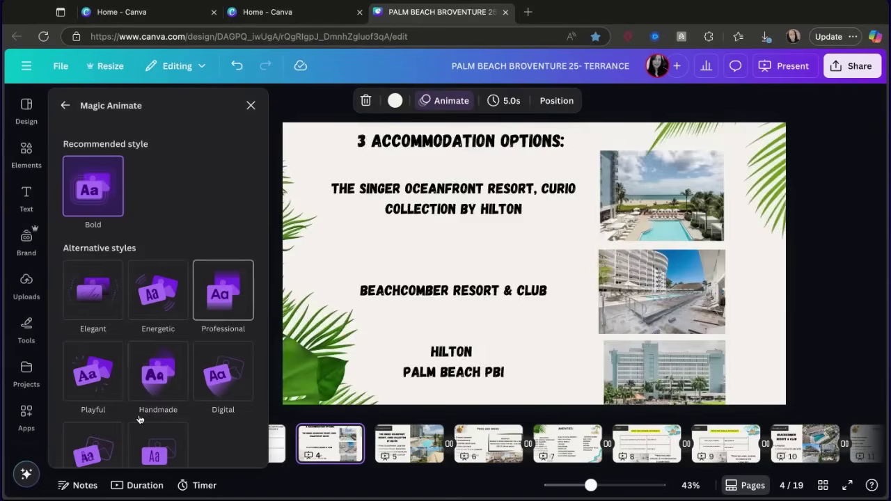
scroll(139, 420, down, 2)
scroll(150, 390, up, 2)
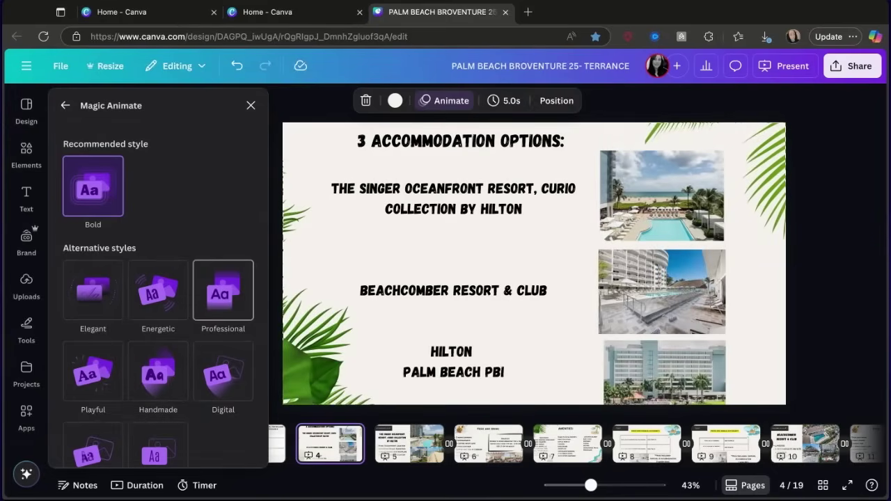
click(209, 282)
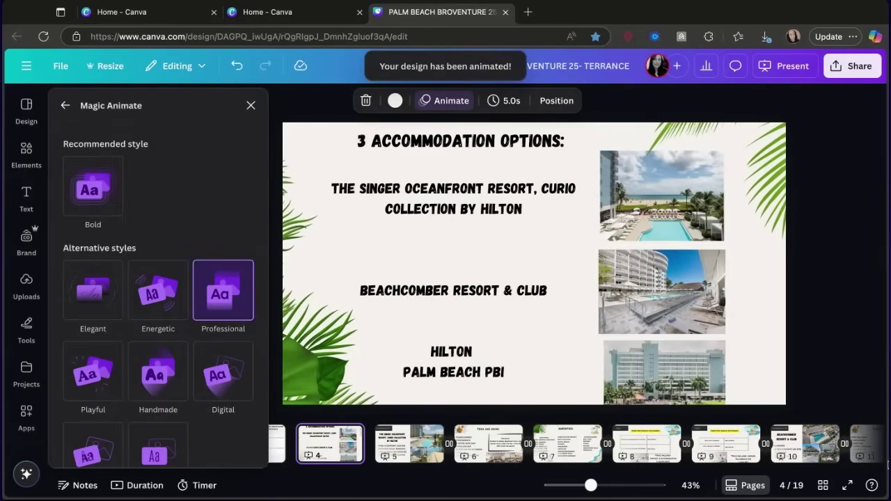
scroll(868, 460, right, 4)
scroll(869, 459, right, 8)
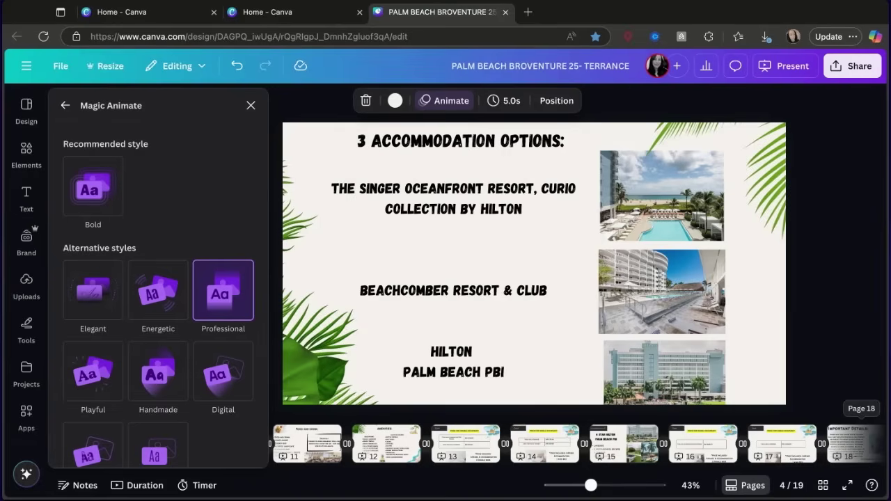